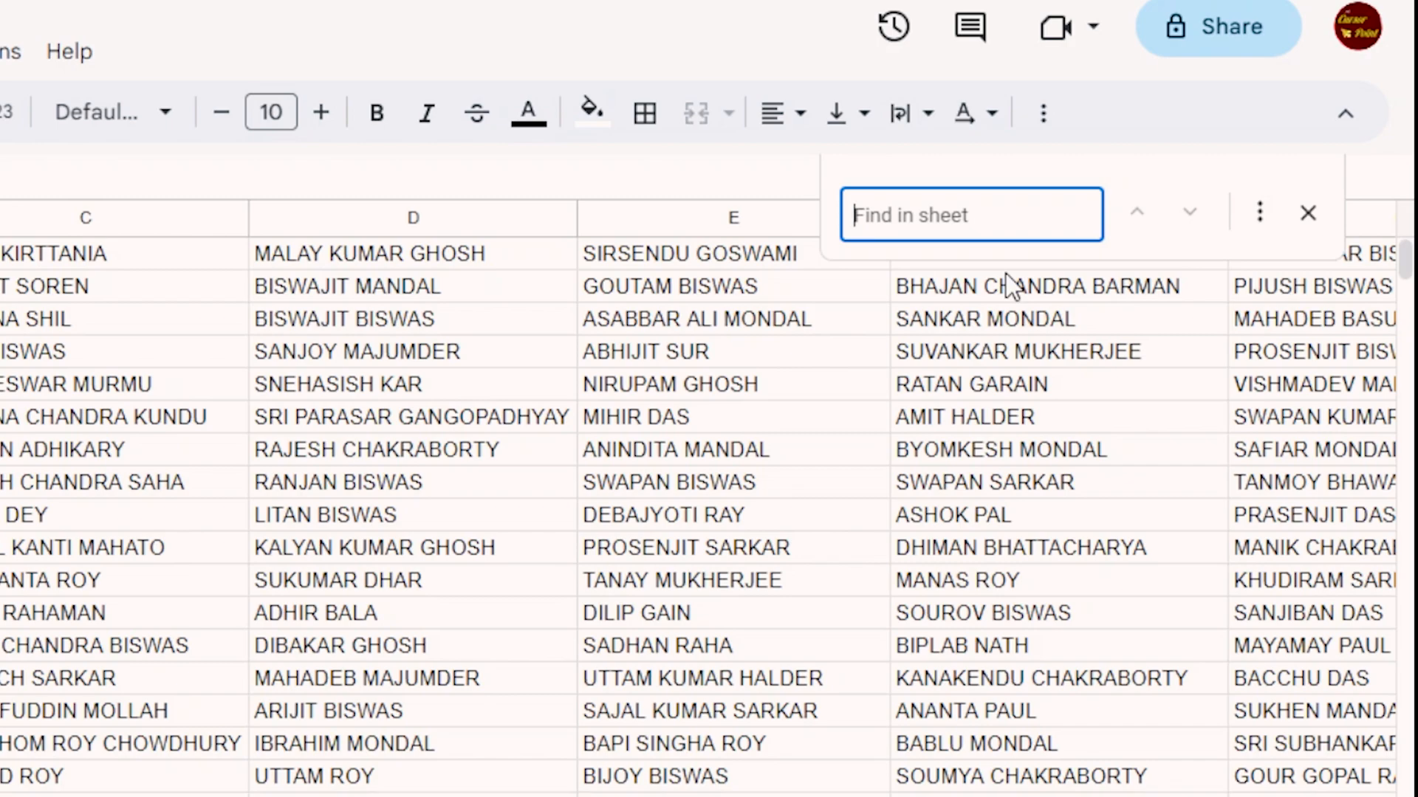
Search Sheet1 for a person's first name and step through the matching cells
type("mahadeb")
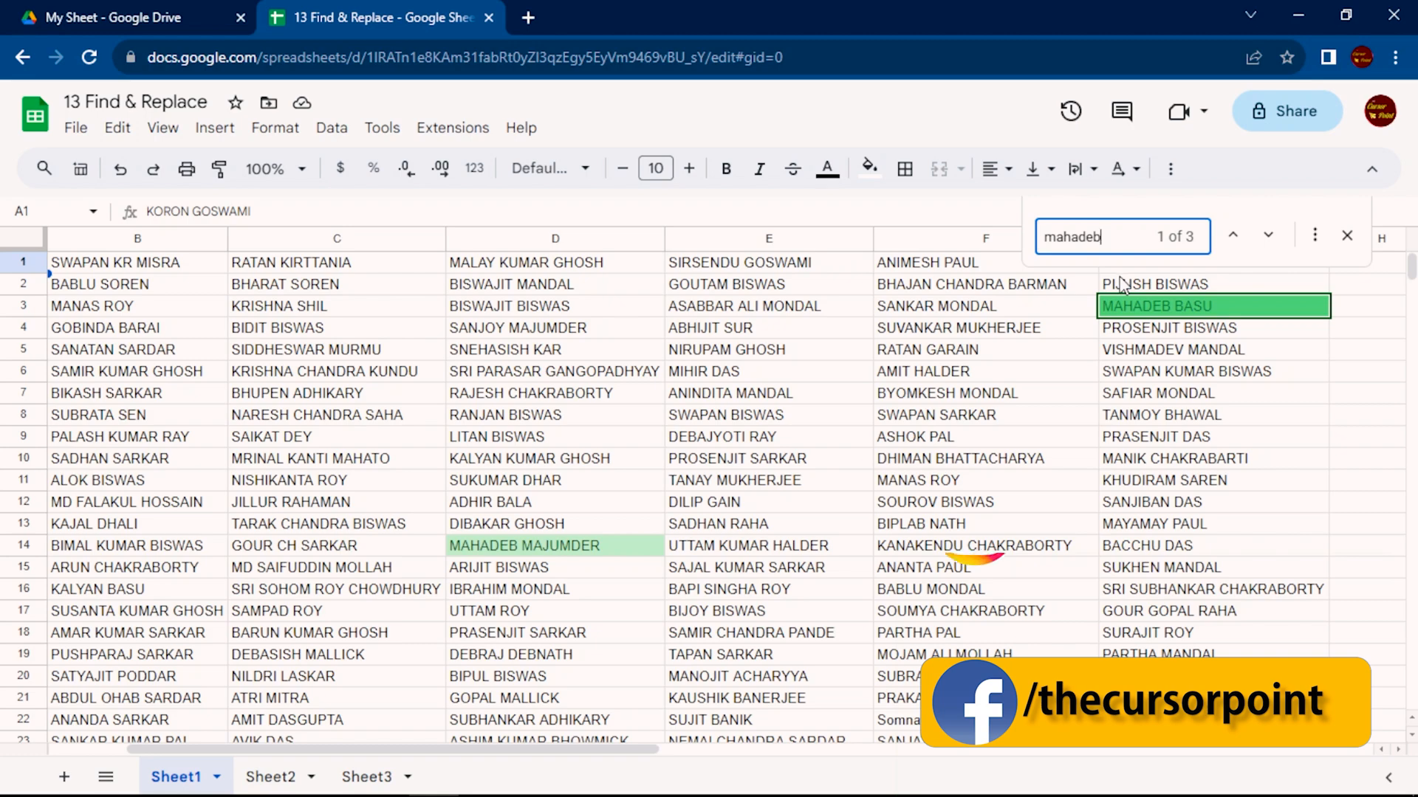
key("Return")
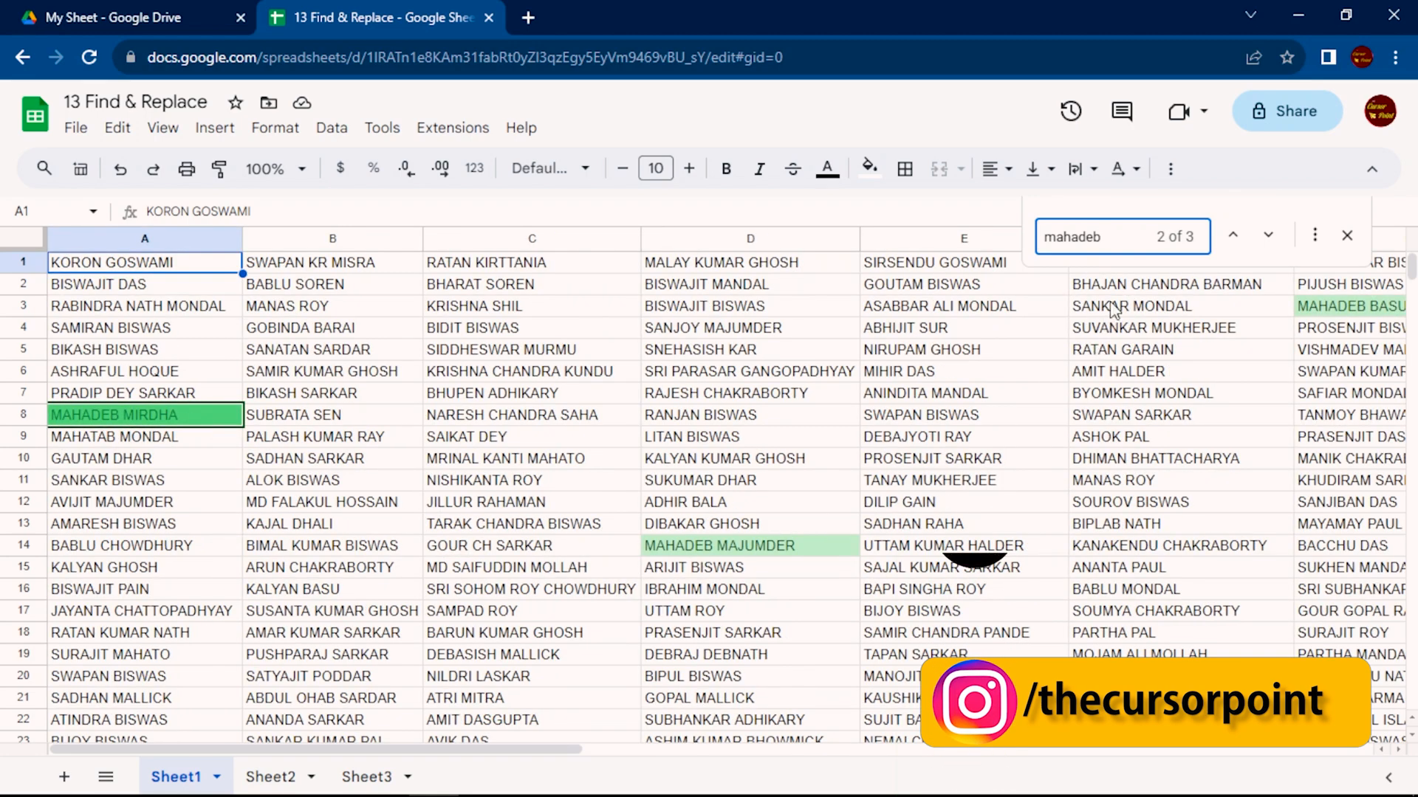
left_click(1267, 238)
left_click(1267, 237)
left_click(1268, 237)
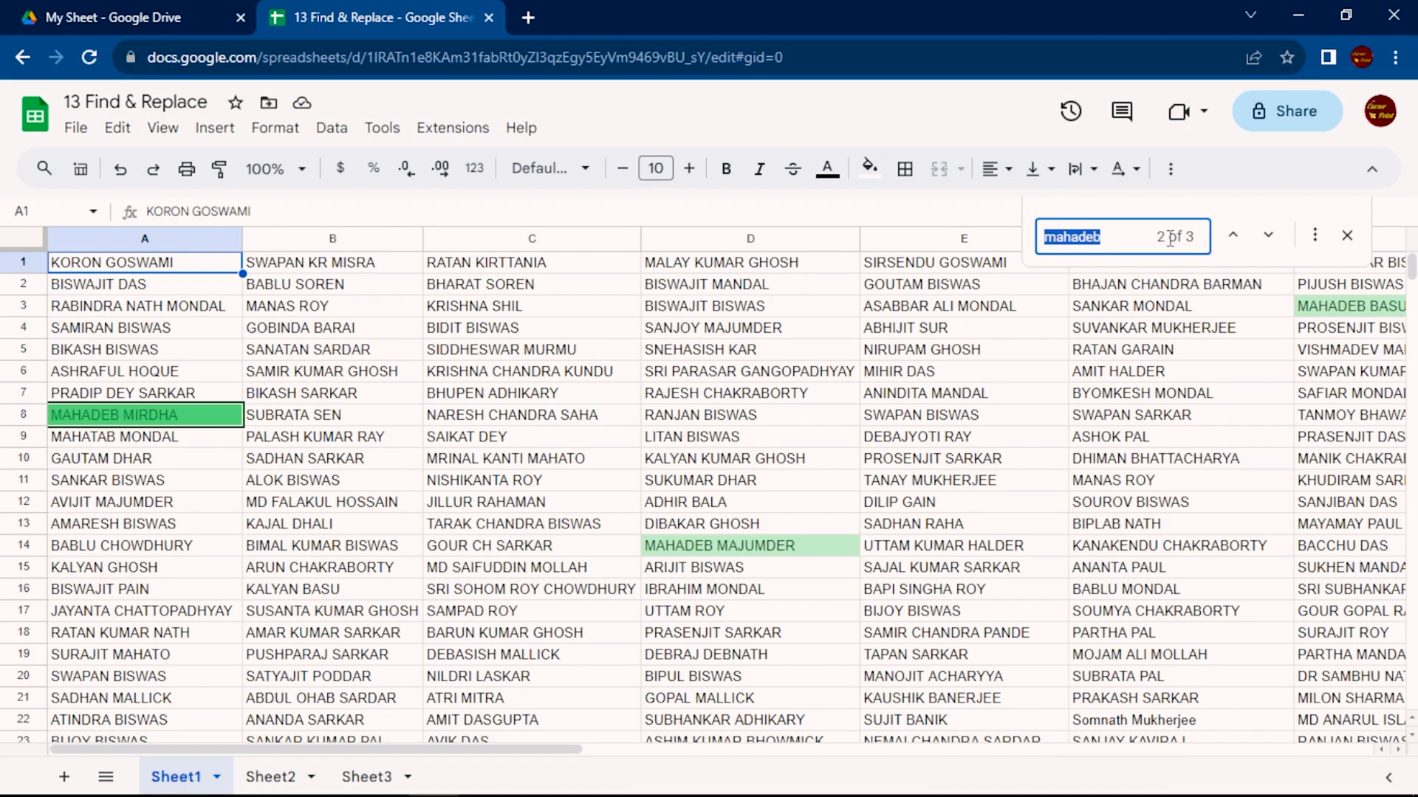
Search Sheet1 for the partial text "on b" to locate a half-remembered name
type("on")
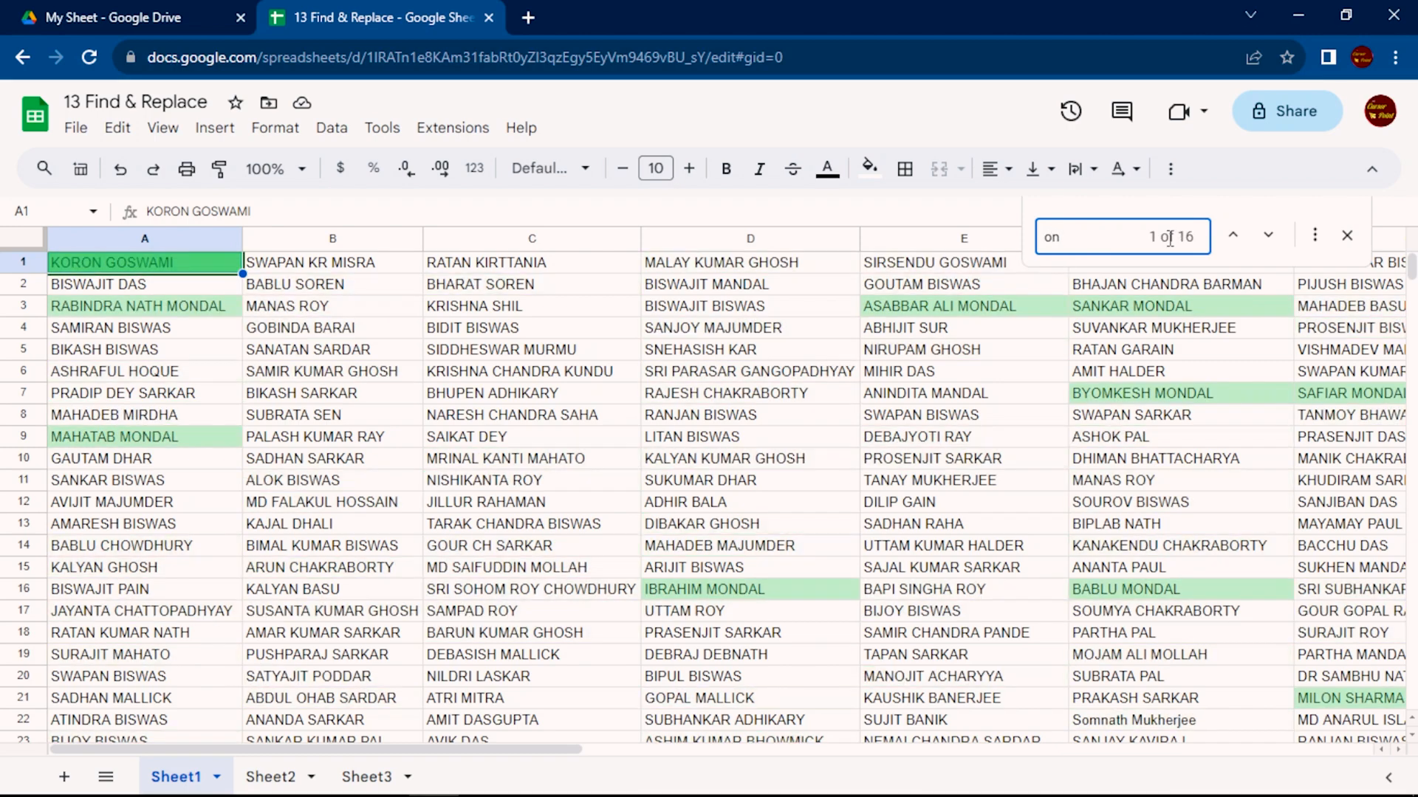
type(" b")
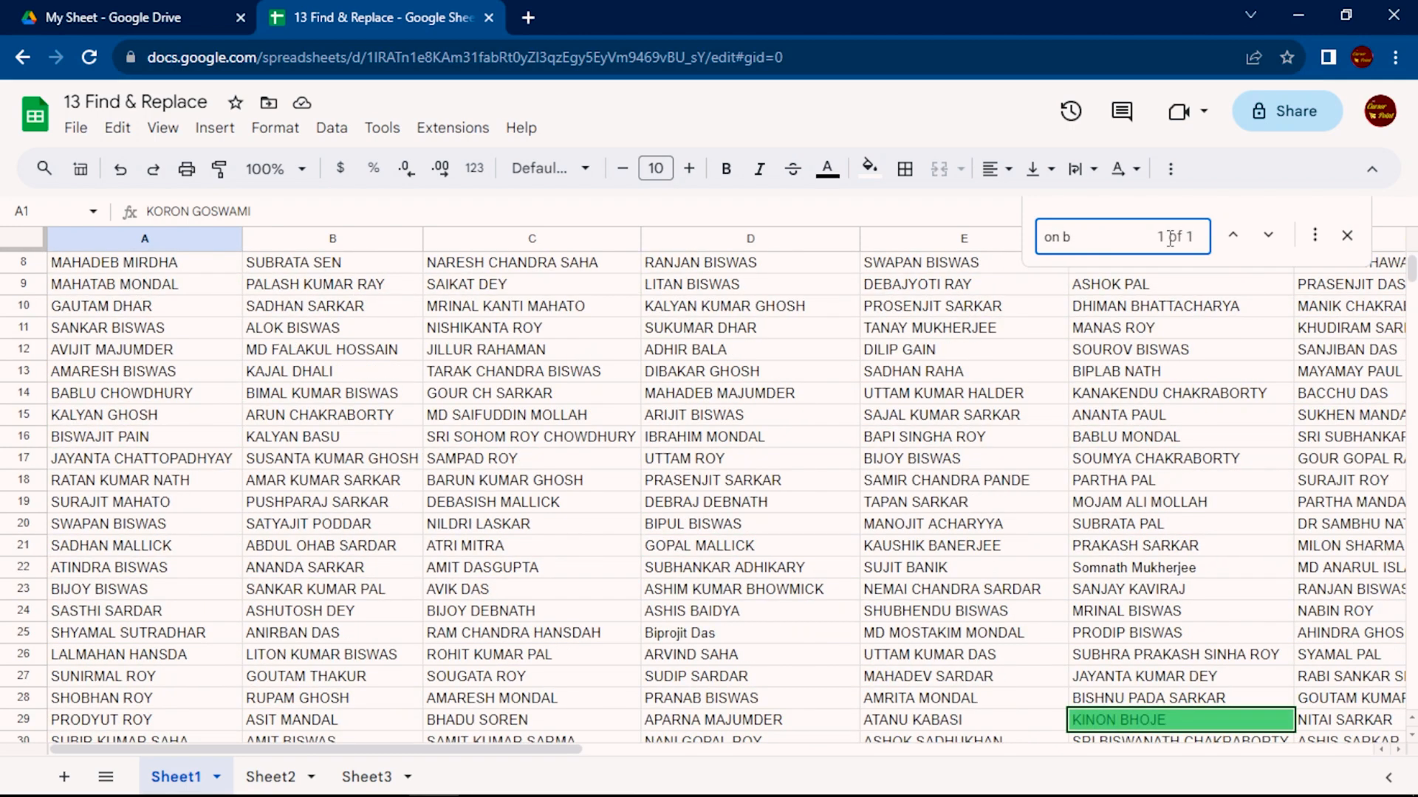
type("i")
key("BackSpace")
Correct the first name in cell F29 so its third and fourth letters read "RA", and close the find bar
double_click(1117, 725)
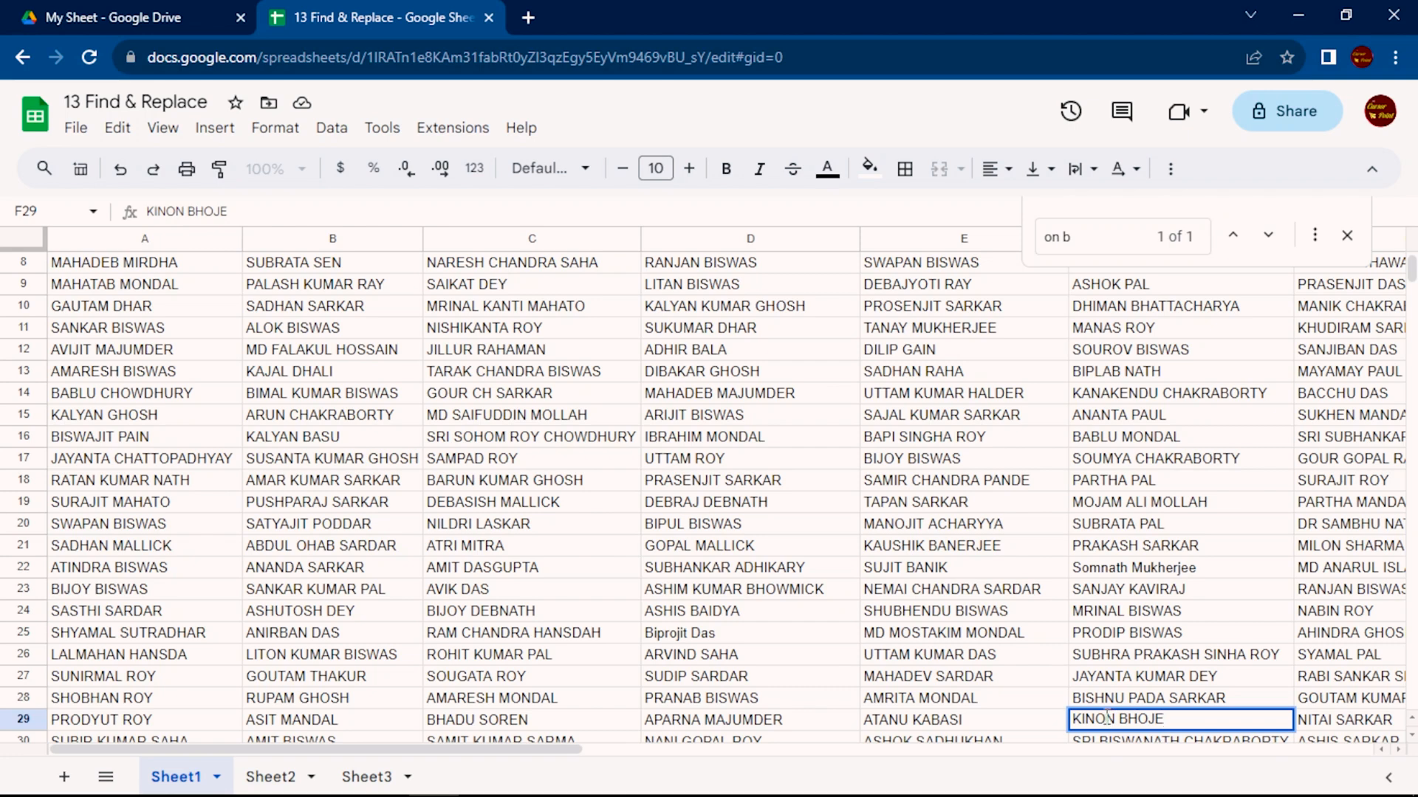
left_click(1098, 719)
key("BackSpace")
type("R")
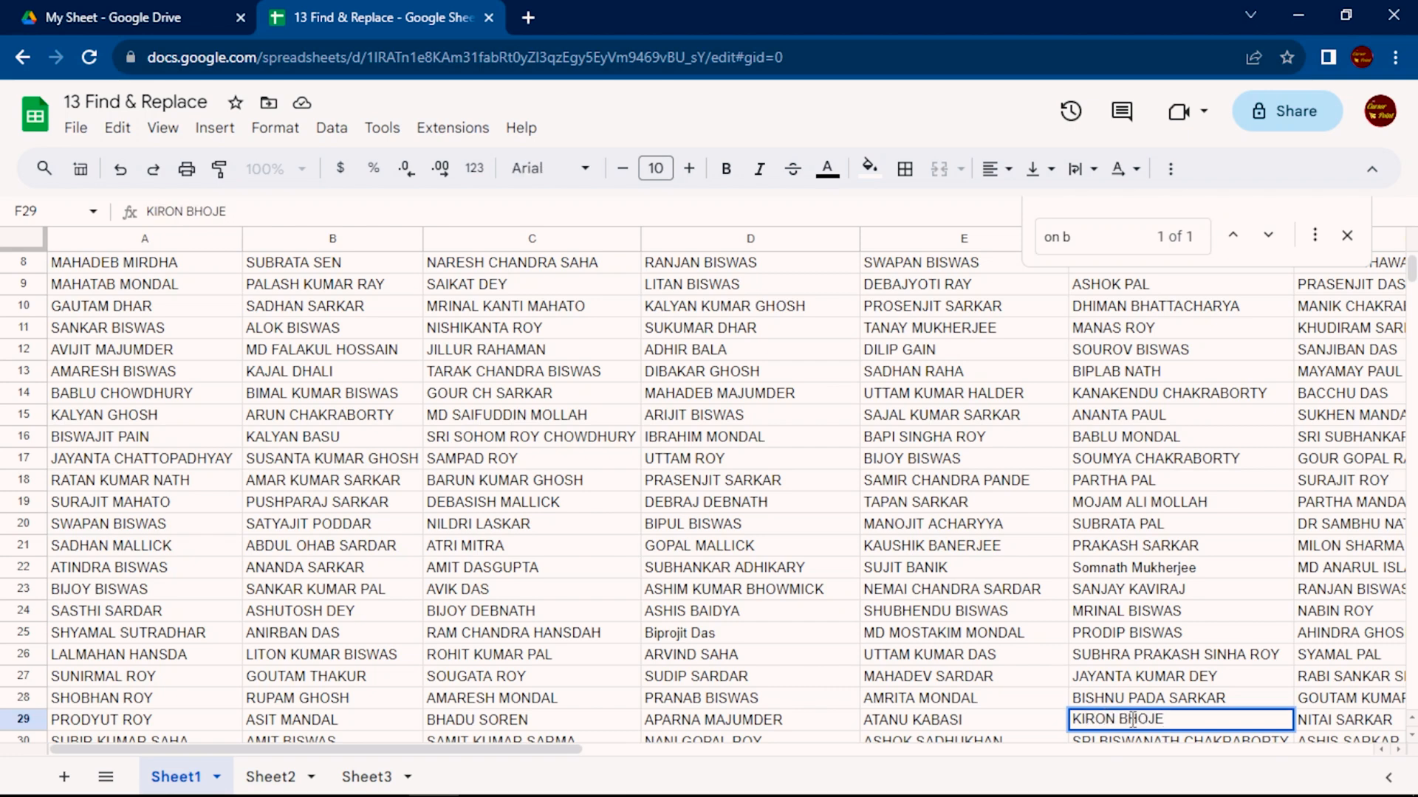
key("Return")
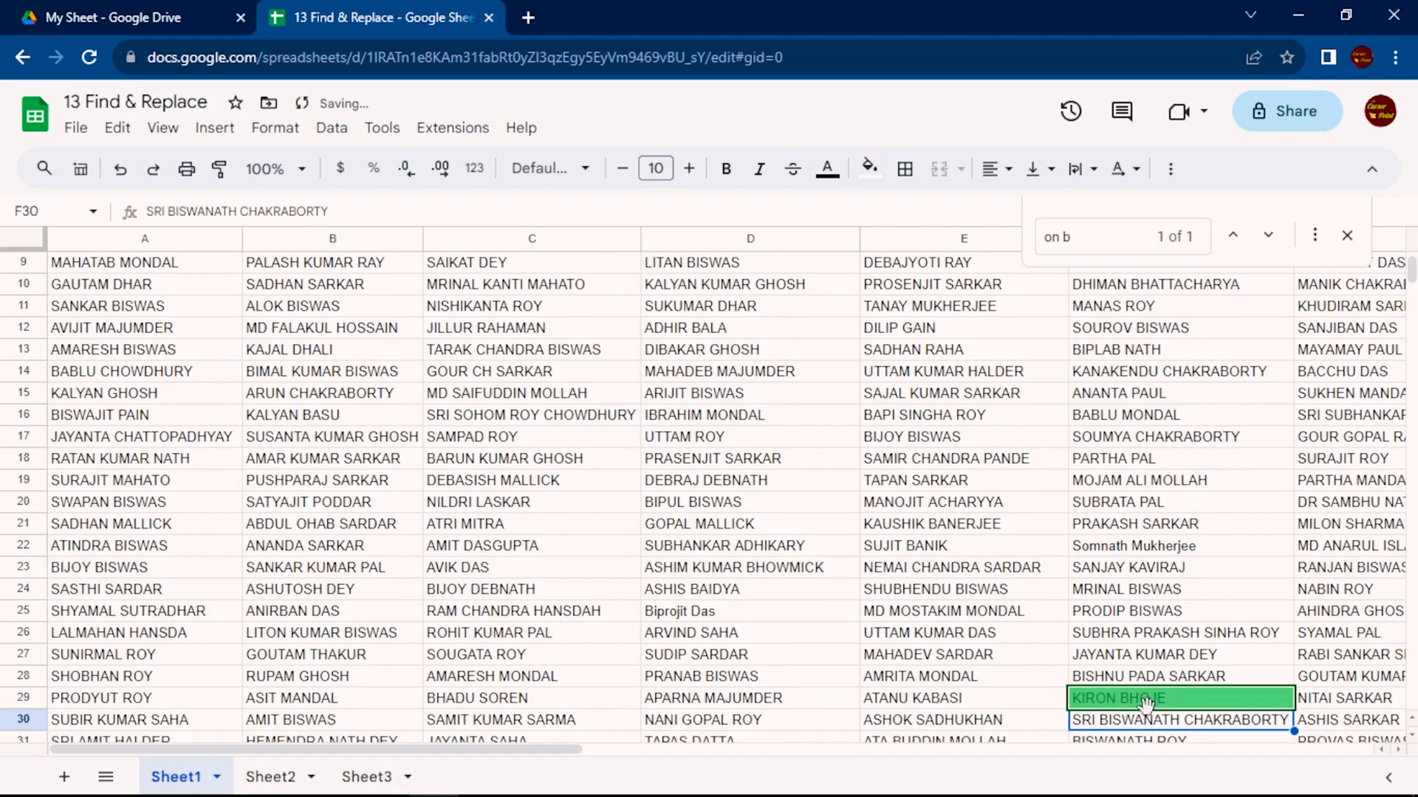
left_click(1348, 244)
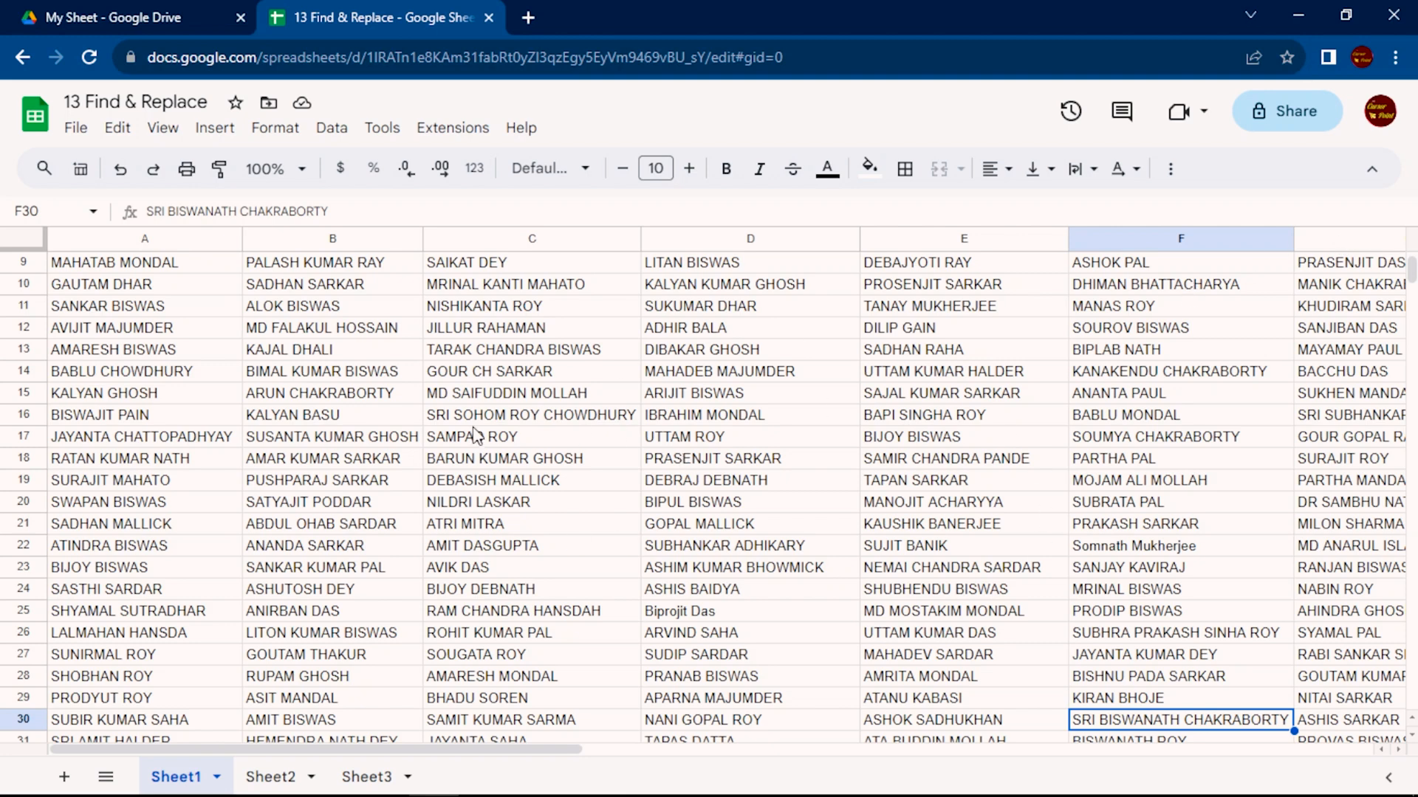
Select cells A9:A25 on Sheet1 and open Find and replace with the search limited to that specific range
left_click_drag(137, 265, 136, 589)
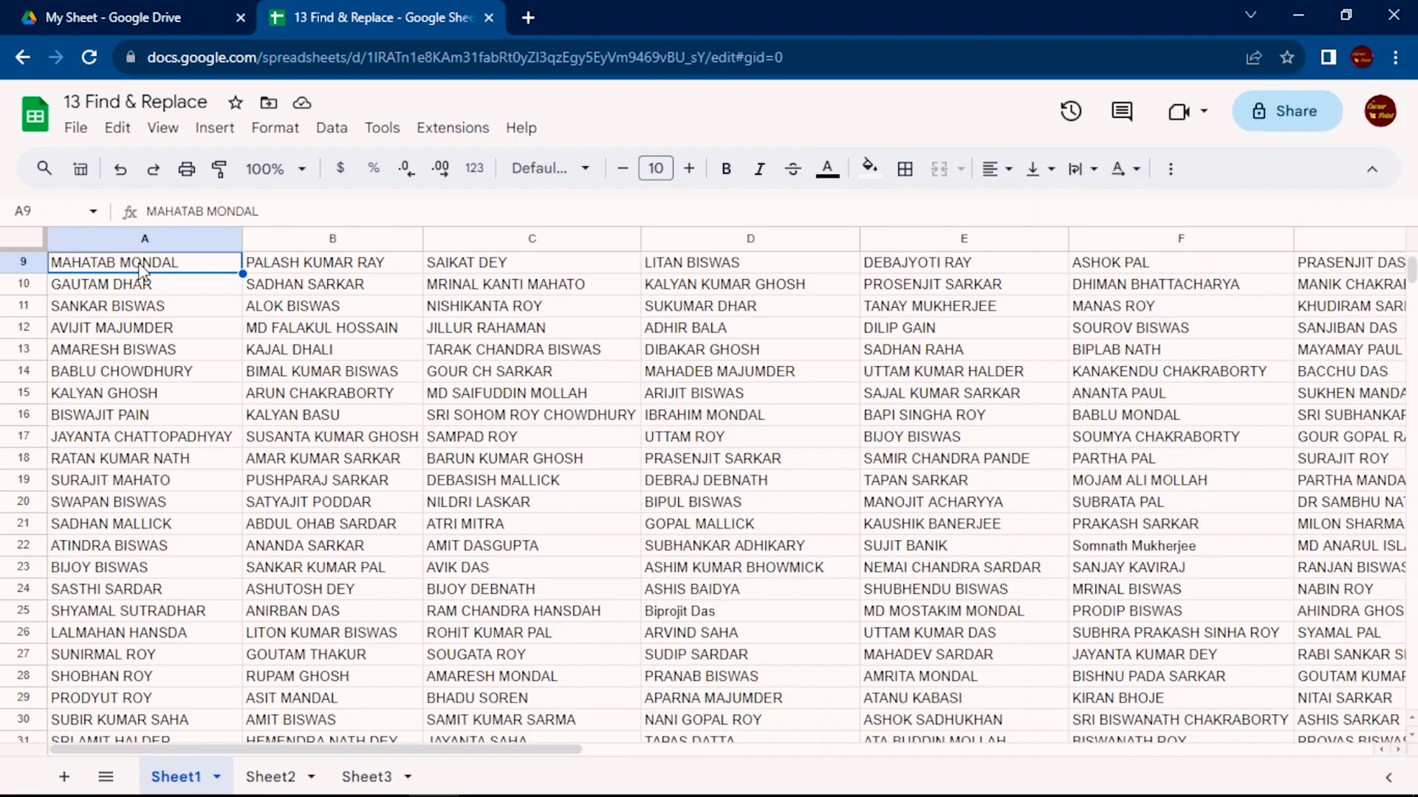
left_click_drag(140, 264, 129, 611)
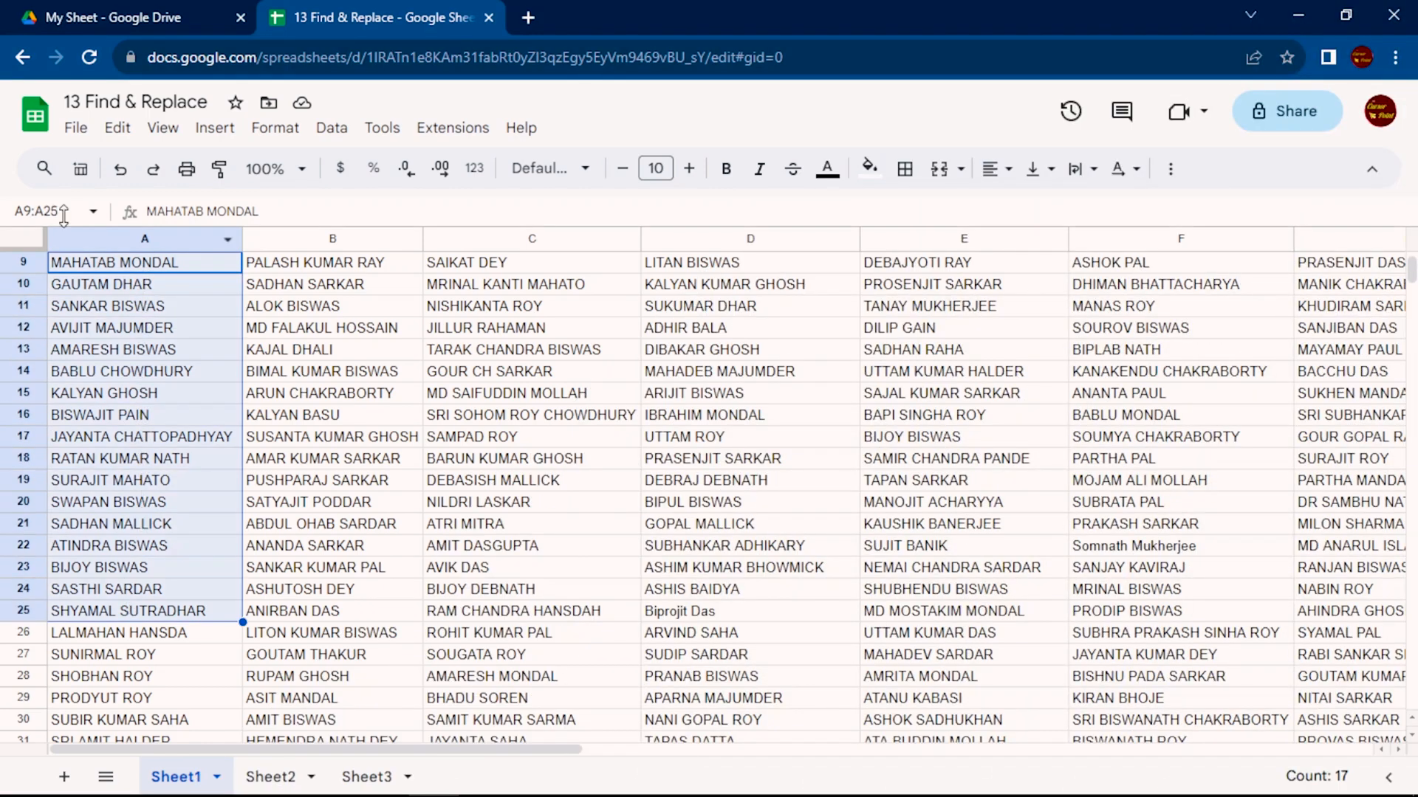
left_click(118, 127)
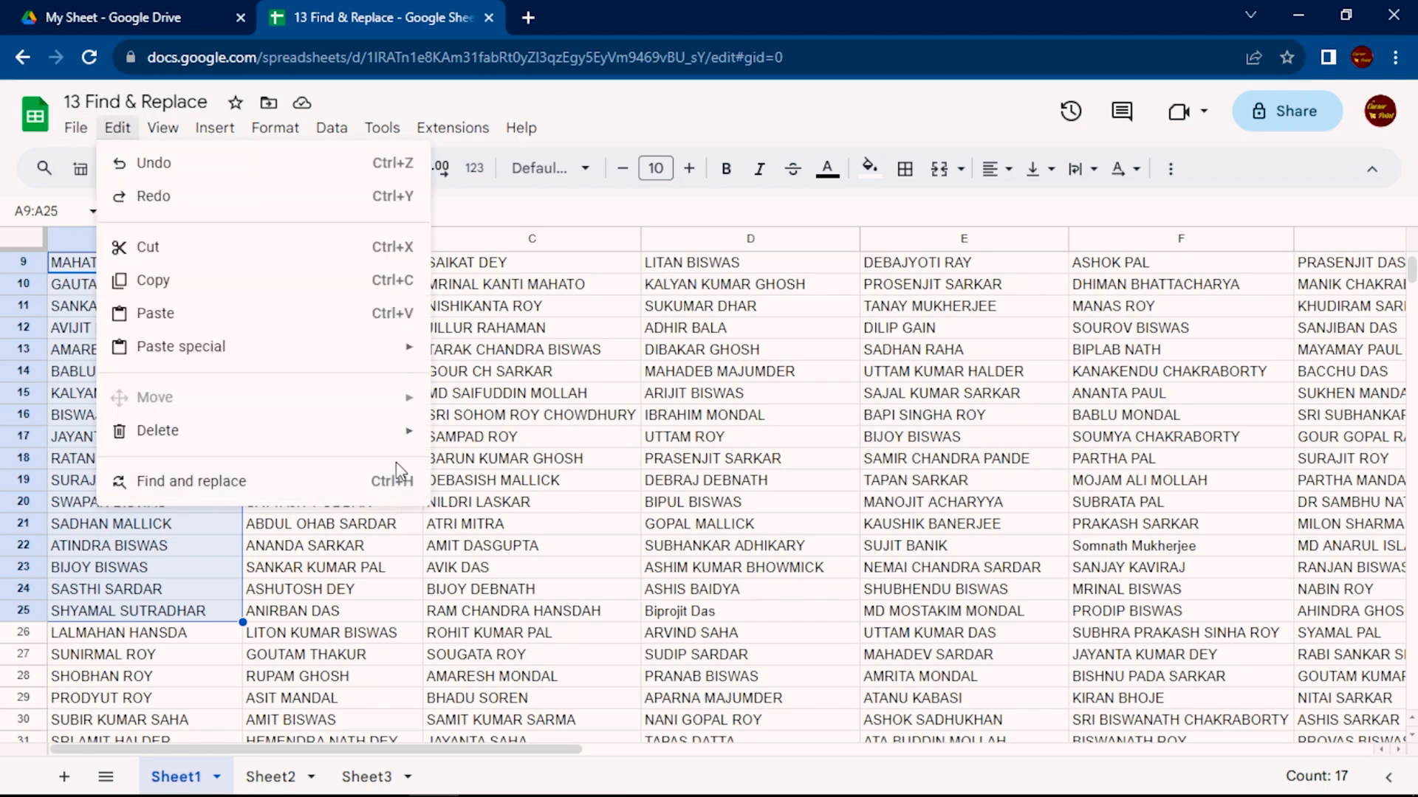
left_click(380, 496)
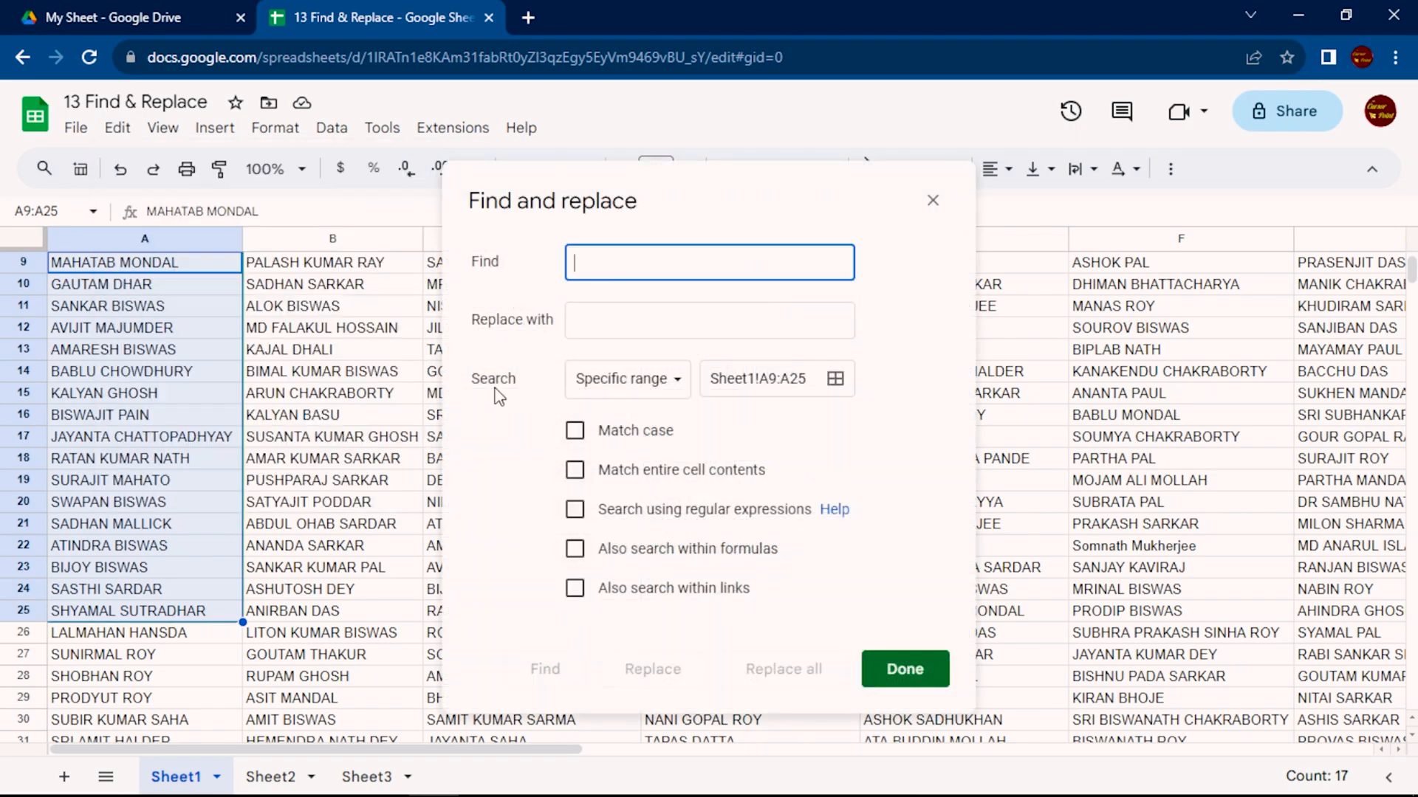
left_click(639, 402)
left_click(635, 392)
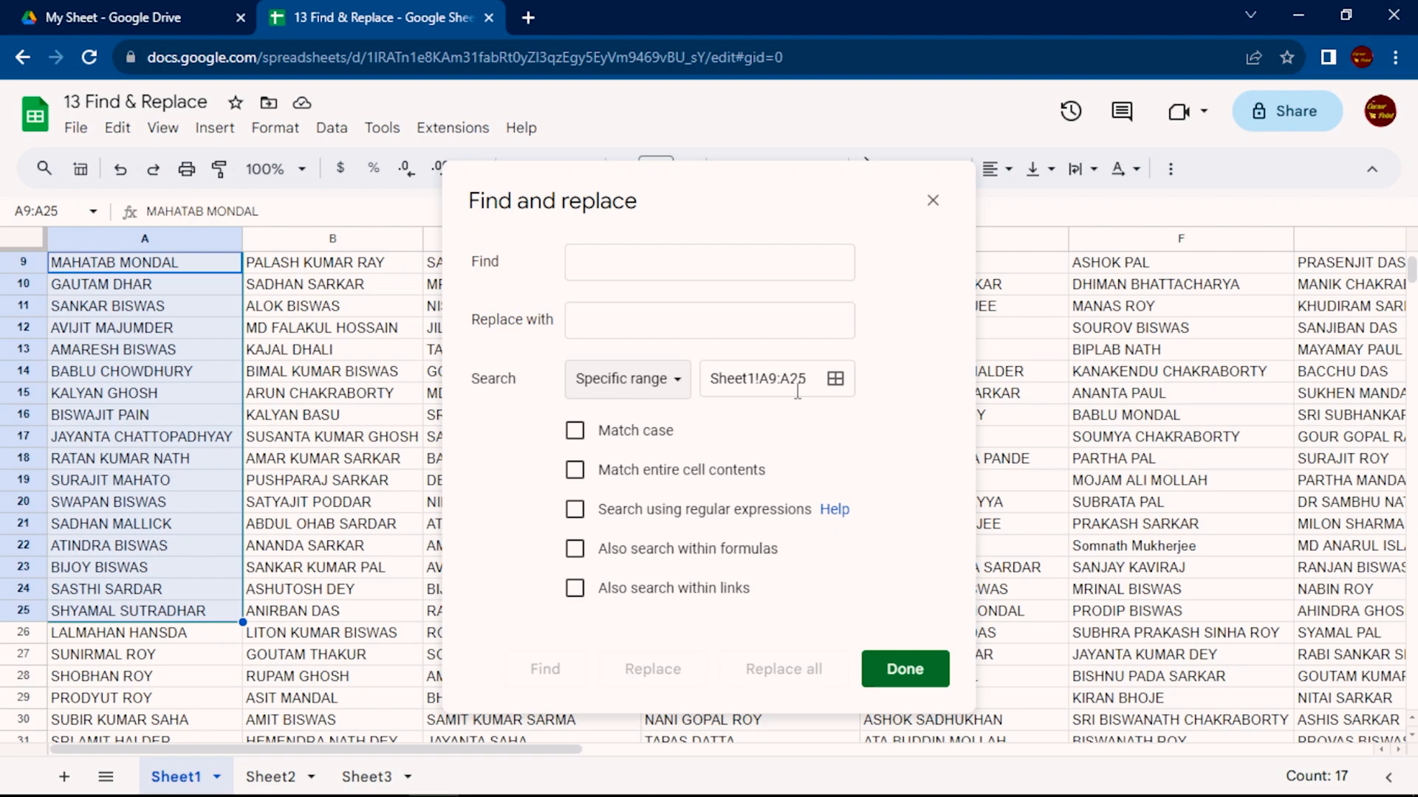
Find a surname within A9:A25 and cycle through its matches
left_click(743, 266)
type("Biswas")
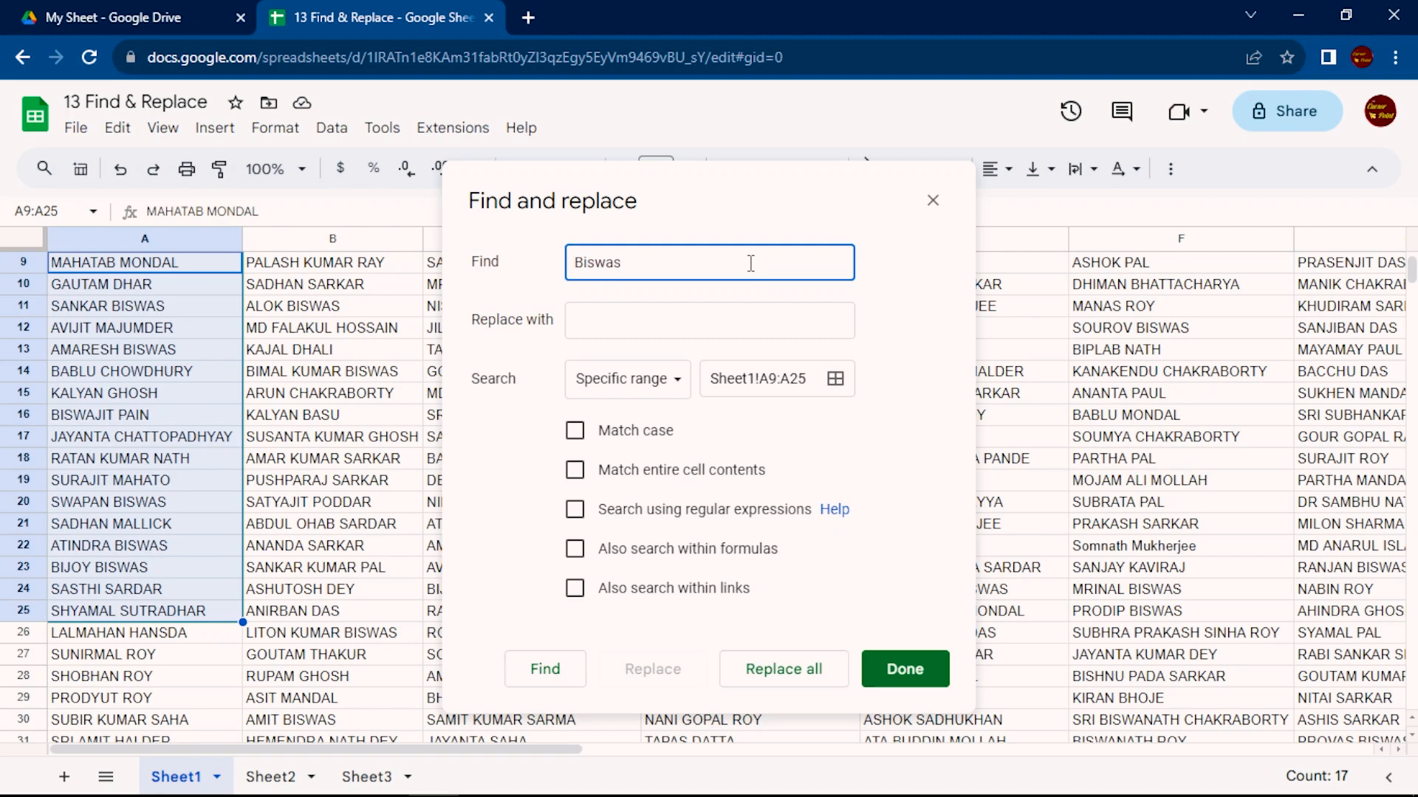
key("Return")
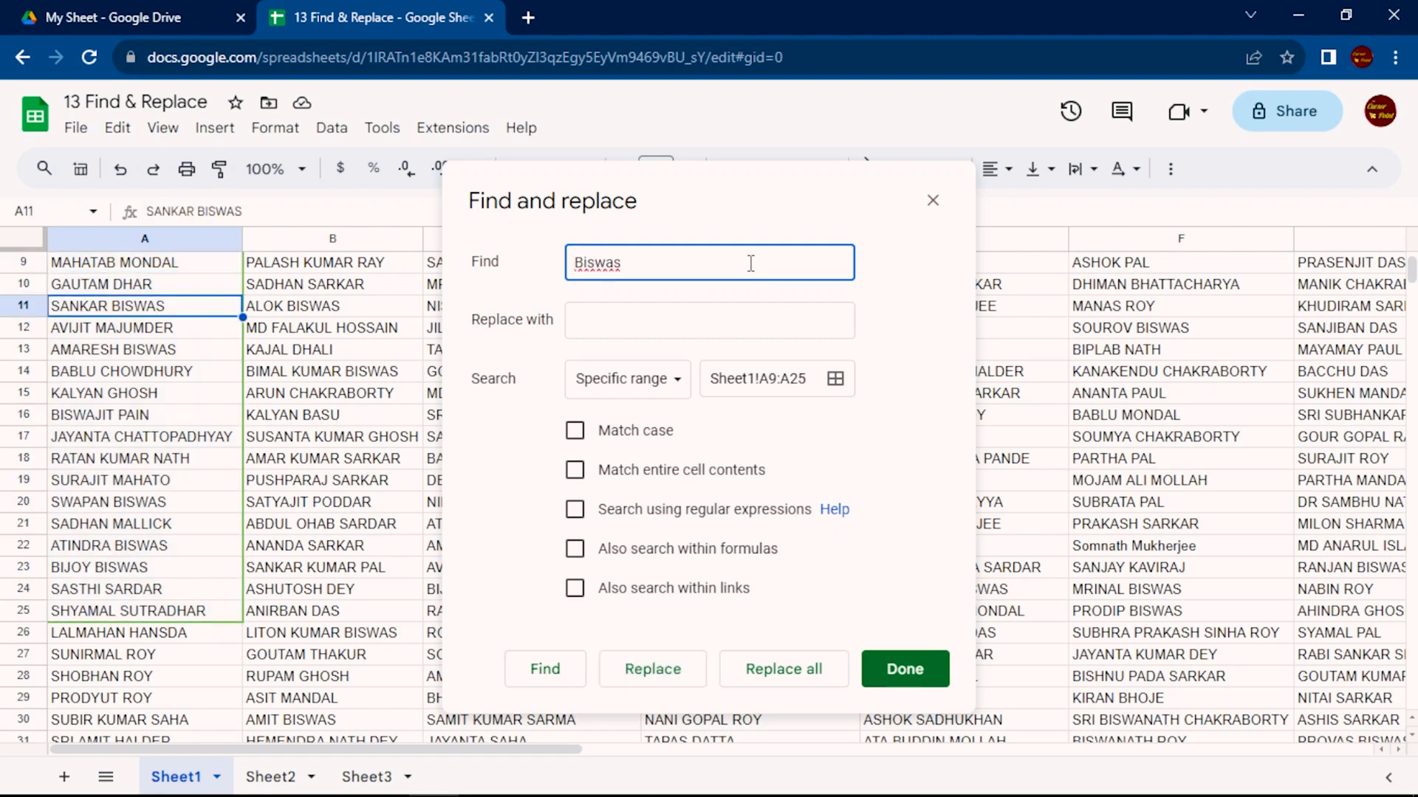
key("Return")
key("Return")
key("Return")
key("Return")
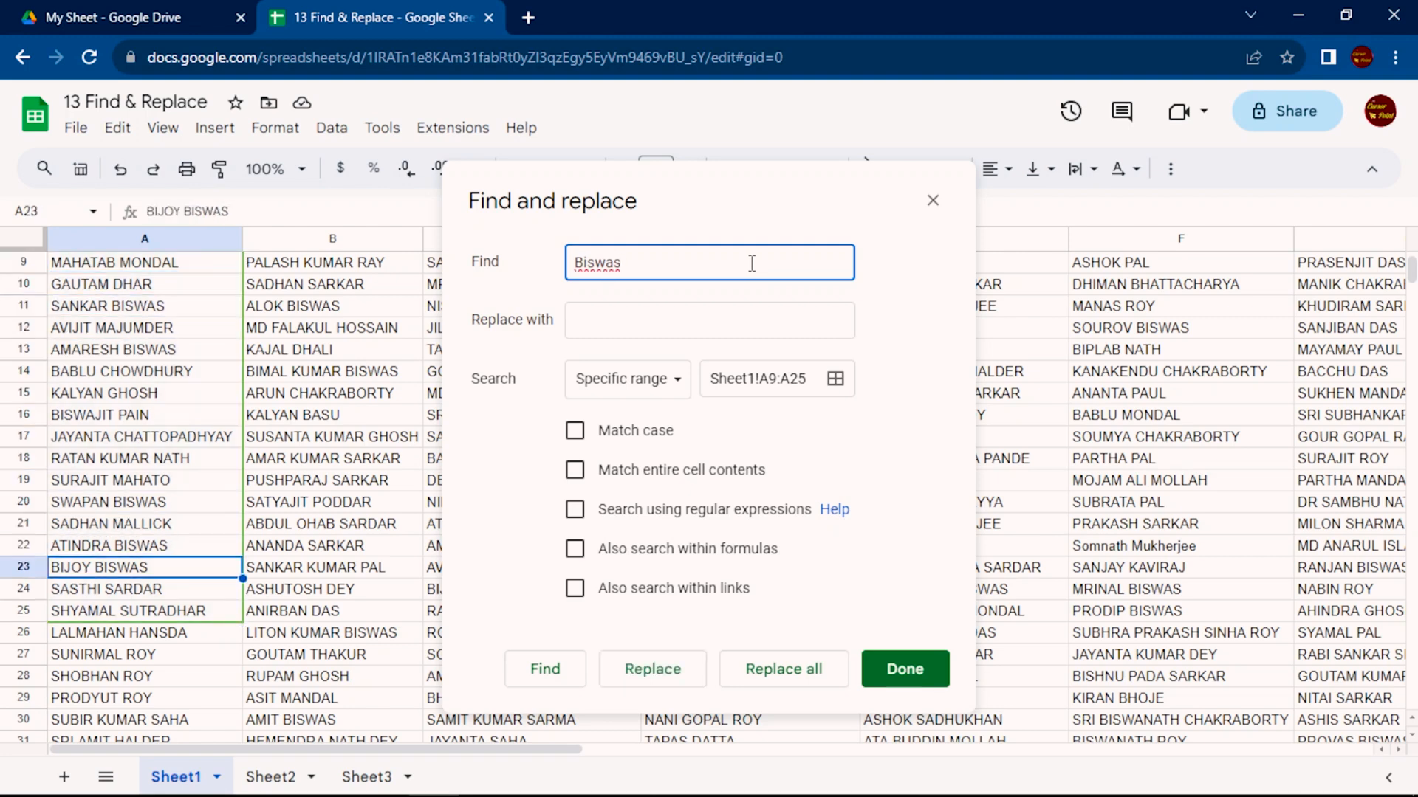
left_click(545, 671)
left_click(546, 672)
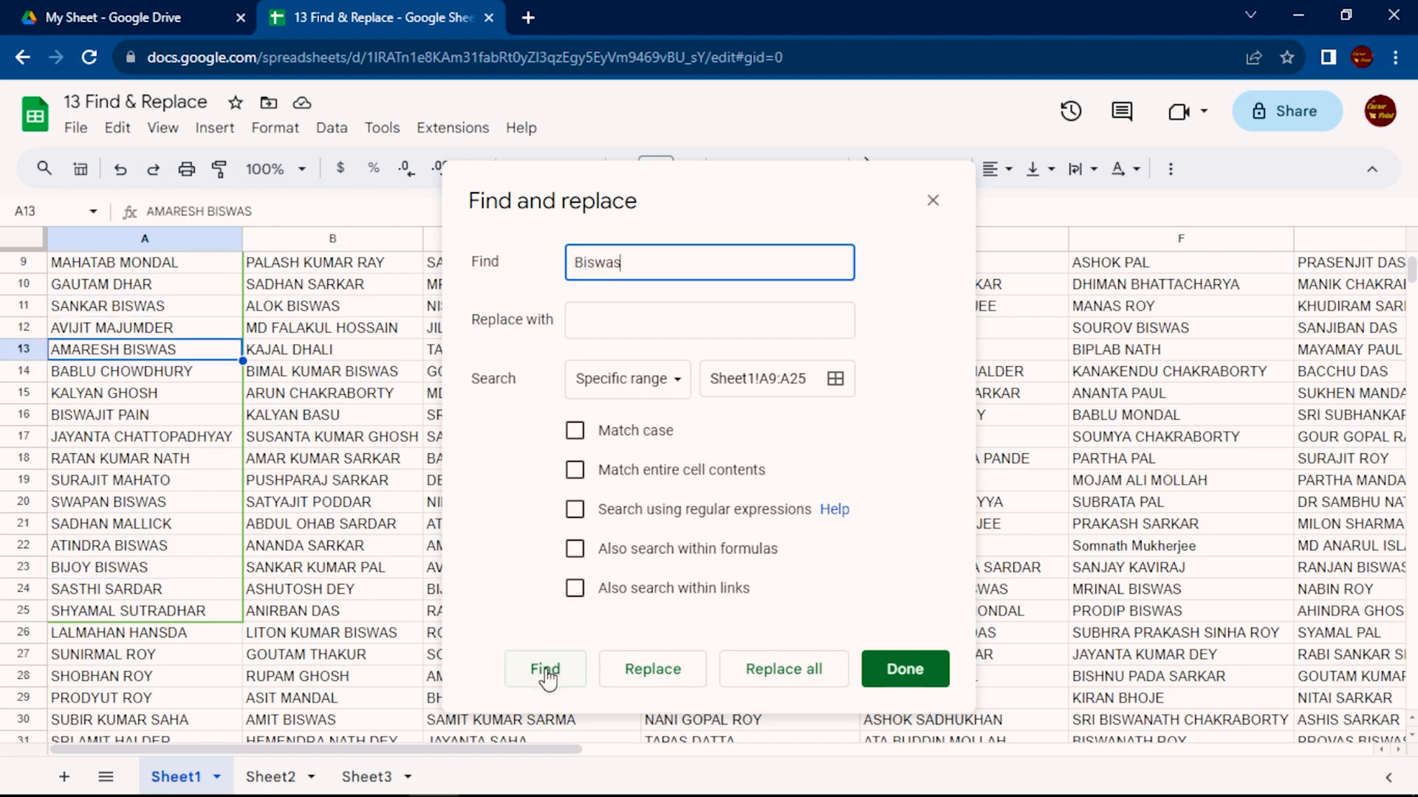
left_click(546, 672)
left_click(547, 672)
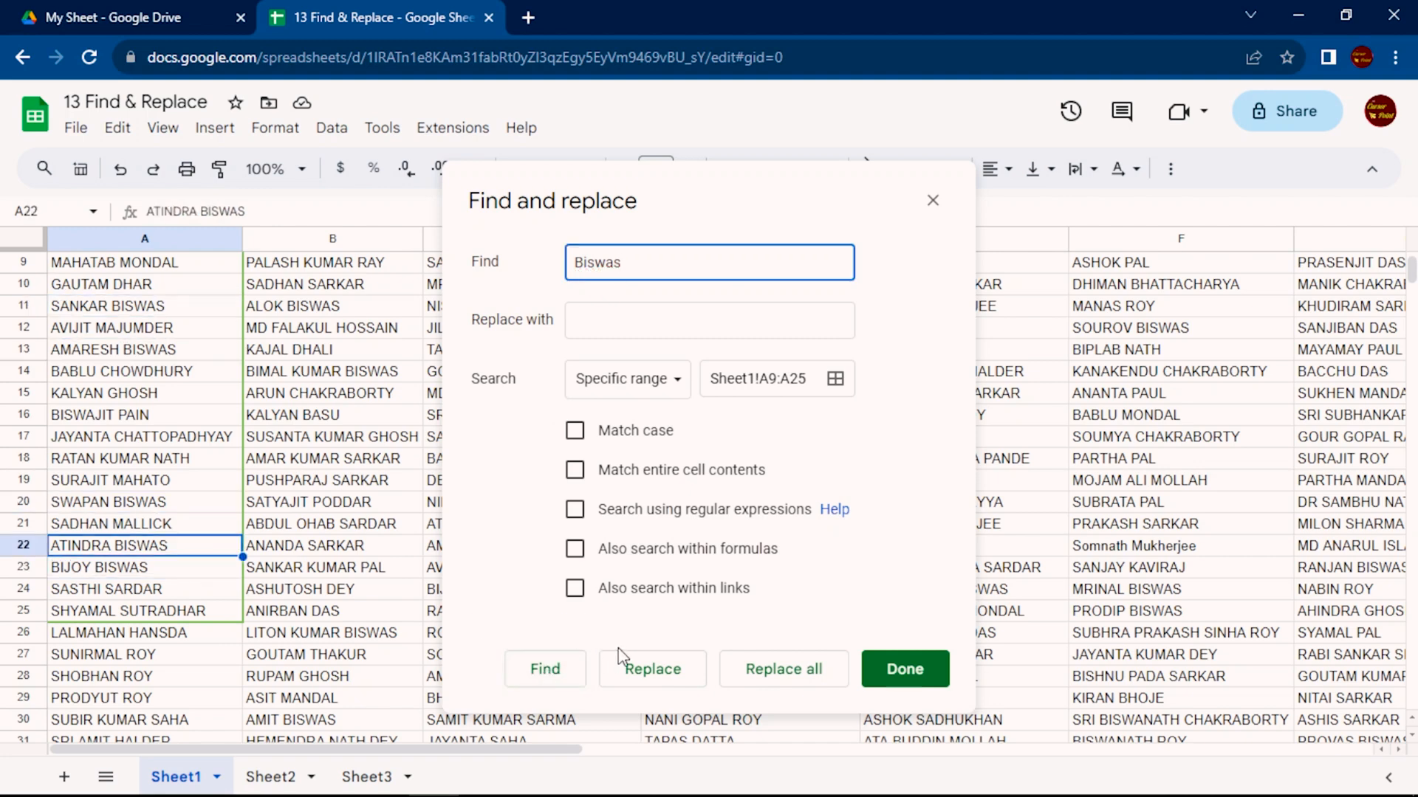
Change the Find and replace search range to Sheet1!B9:B25
left_click(834, 381)
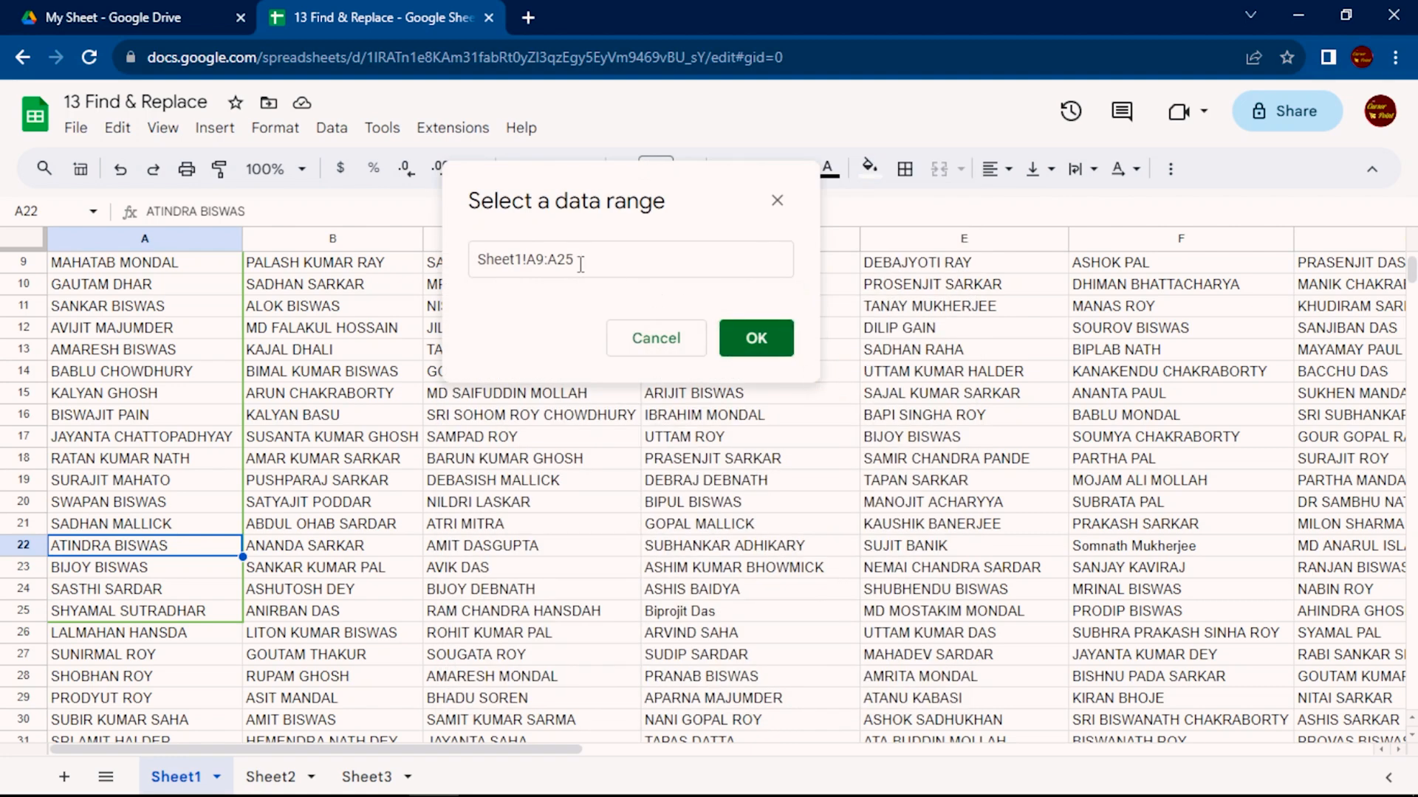
left_click_drag(569, 259, 467, 264)
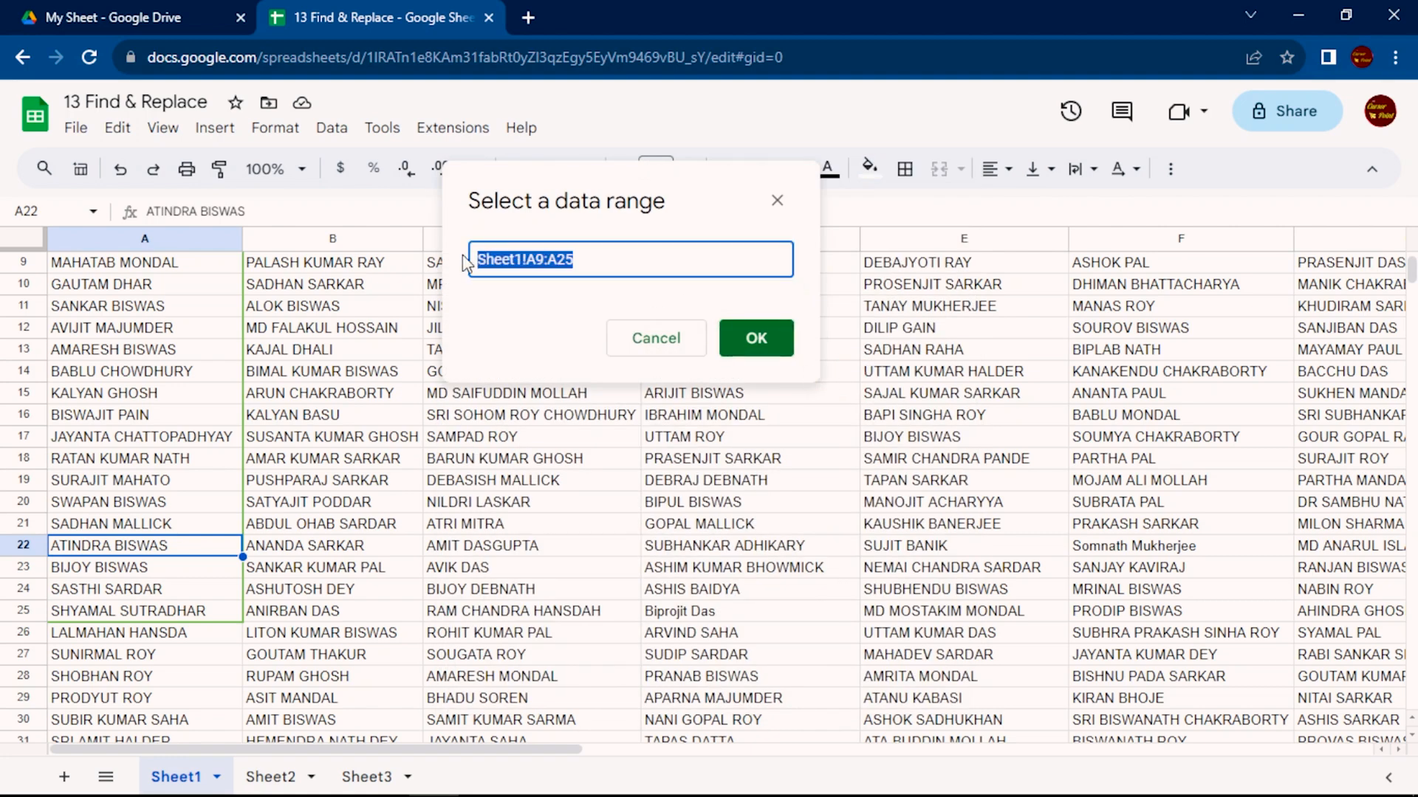
key("BackSpace")
left_click_drag(301, 266, 323, 617)
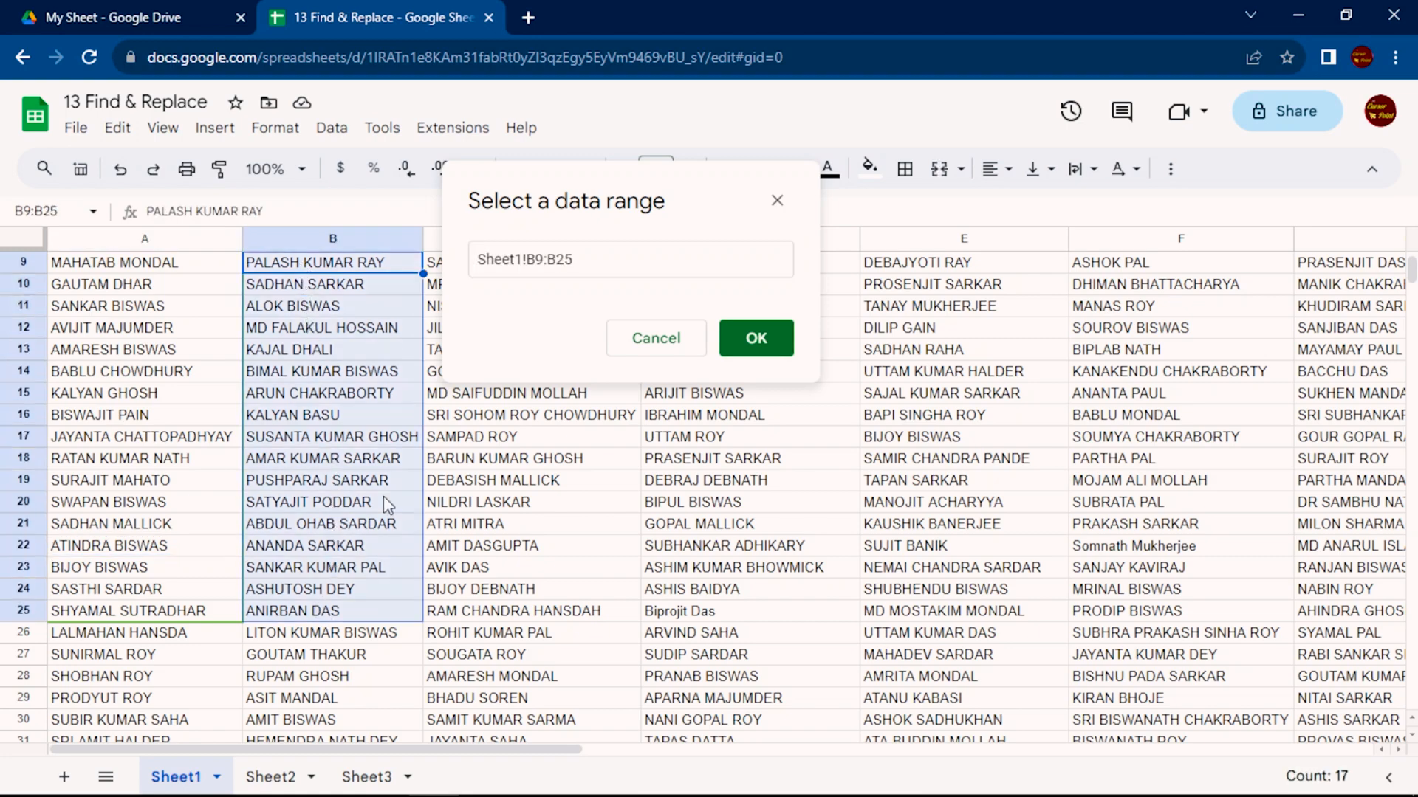
left_click(749, 339)
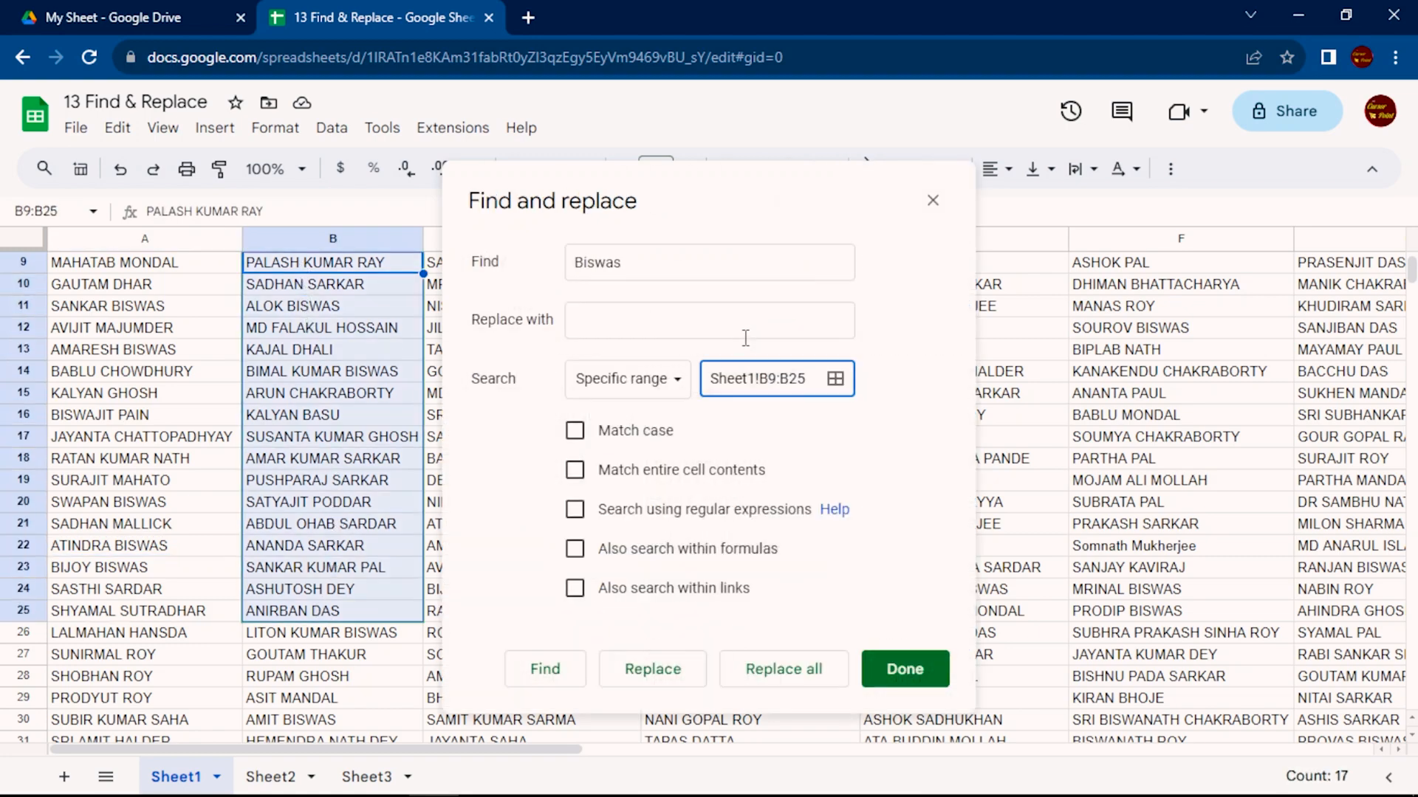
Find the same surname's matches within B9:B25 and close Find and replace
left_click(537, 678)
left_click(534, 680)
left_click(535, 677)
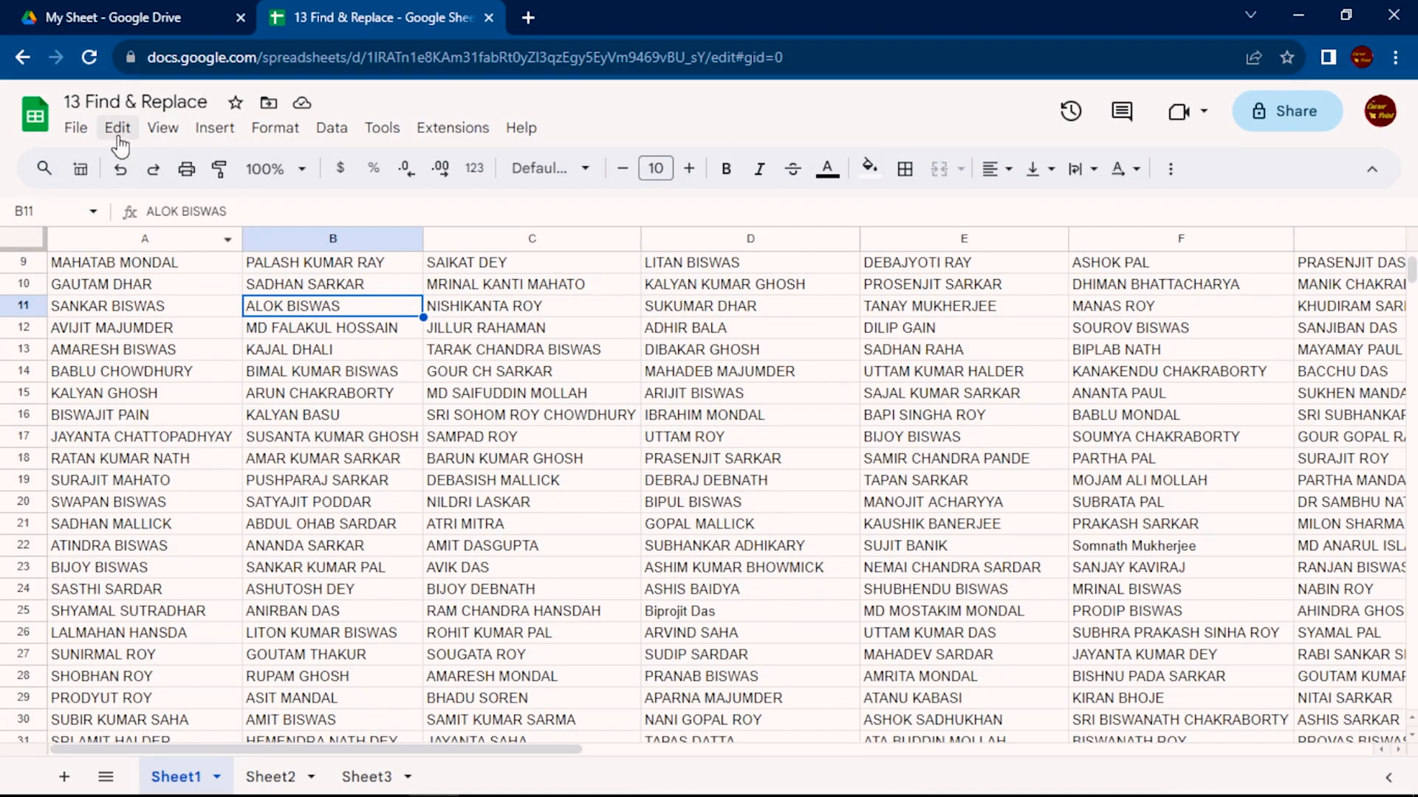
Open Find and replace from the find bar's additional options, keeping the search scope at all sheets
left_click(118, 129)
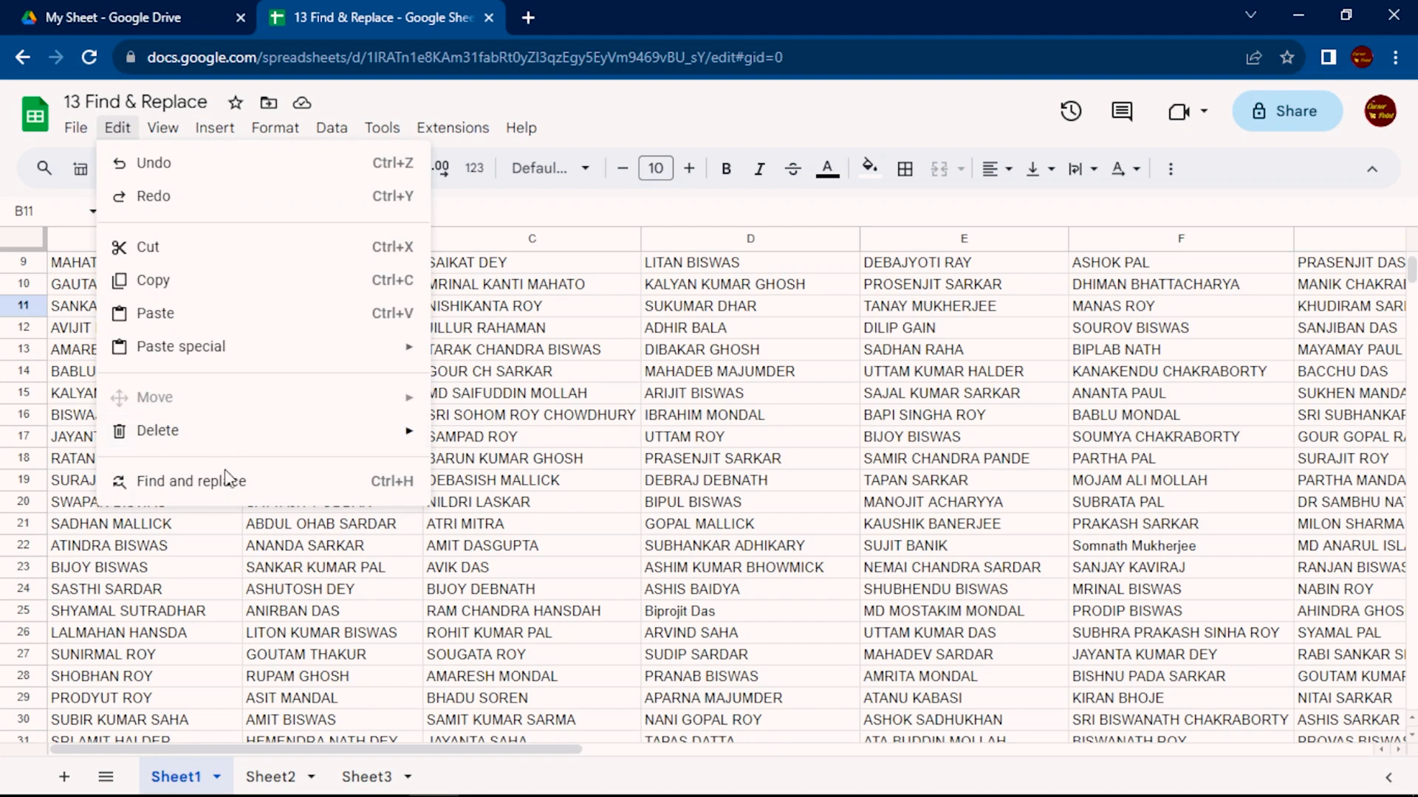
left_click(578, 443)
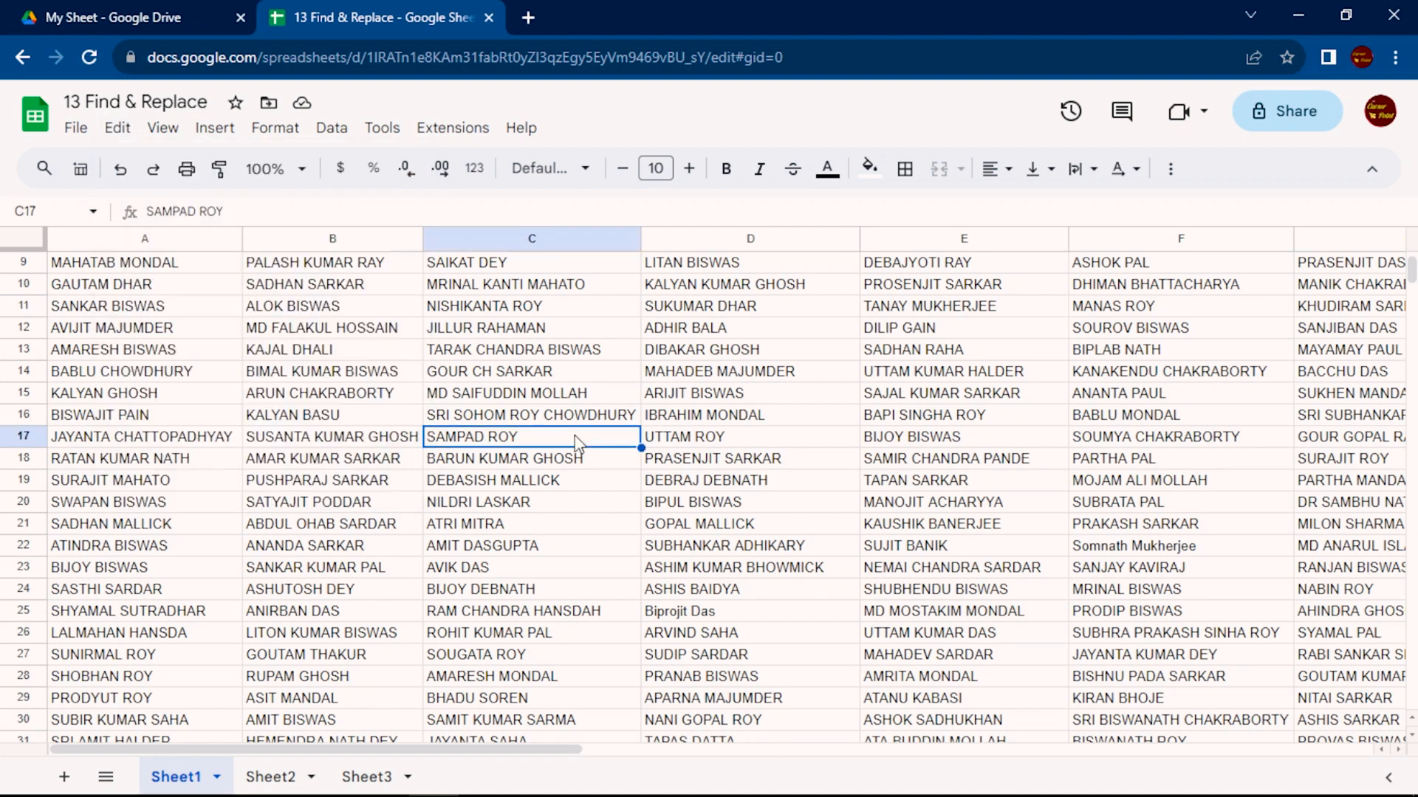
key("ctrl+f")
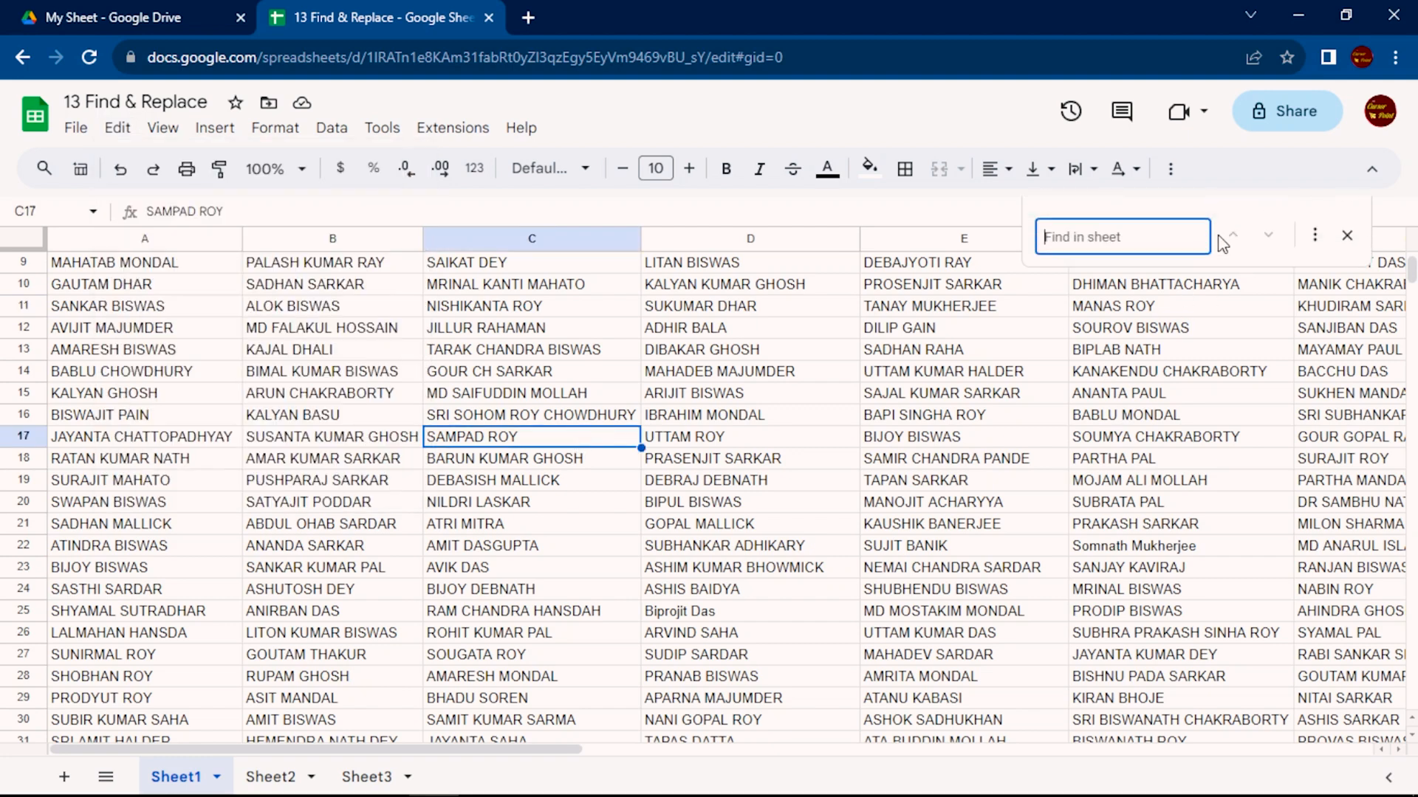
left_click(1316, 240)
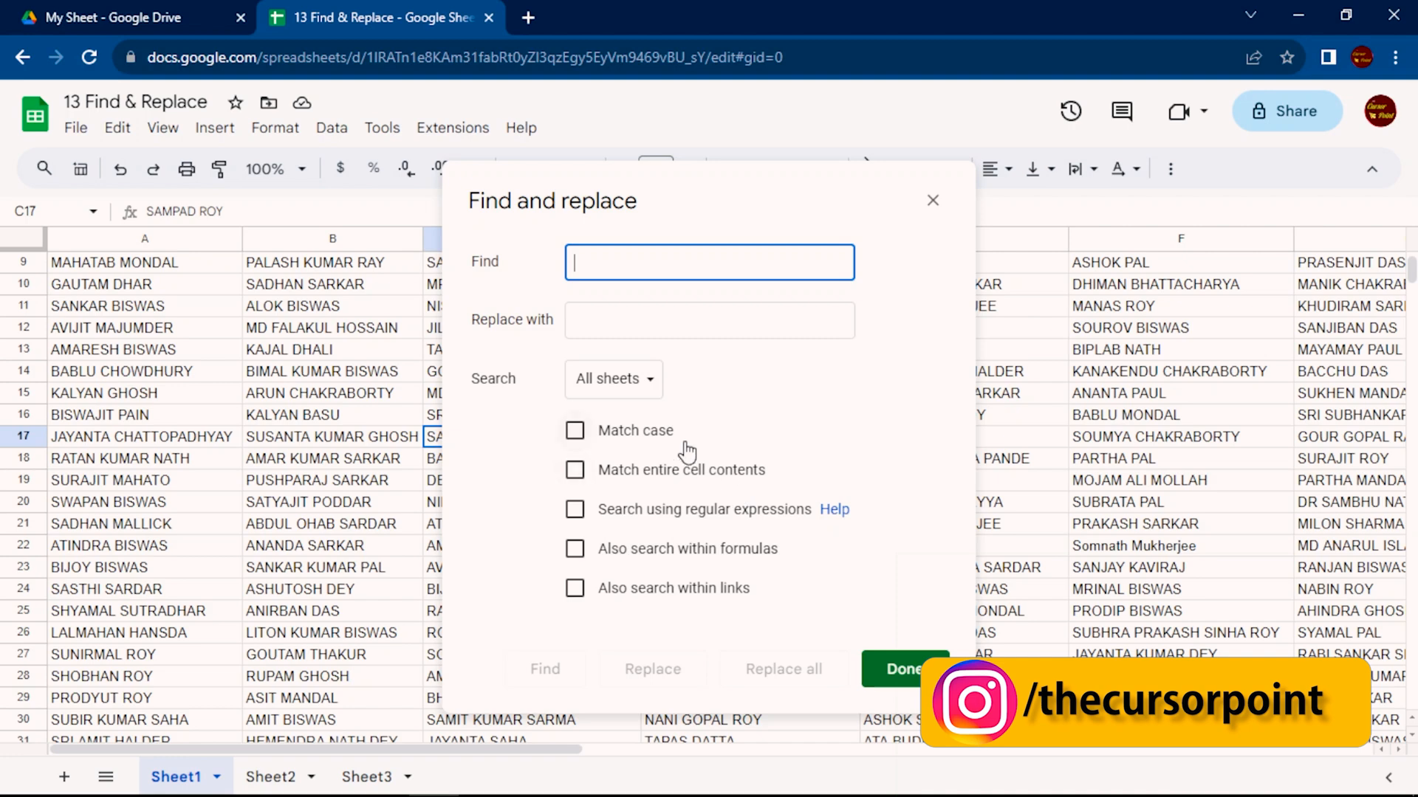
left_click(635, 381)
left_click(590, 390)
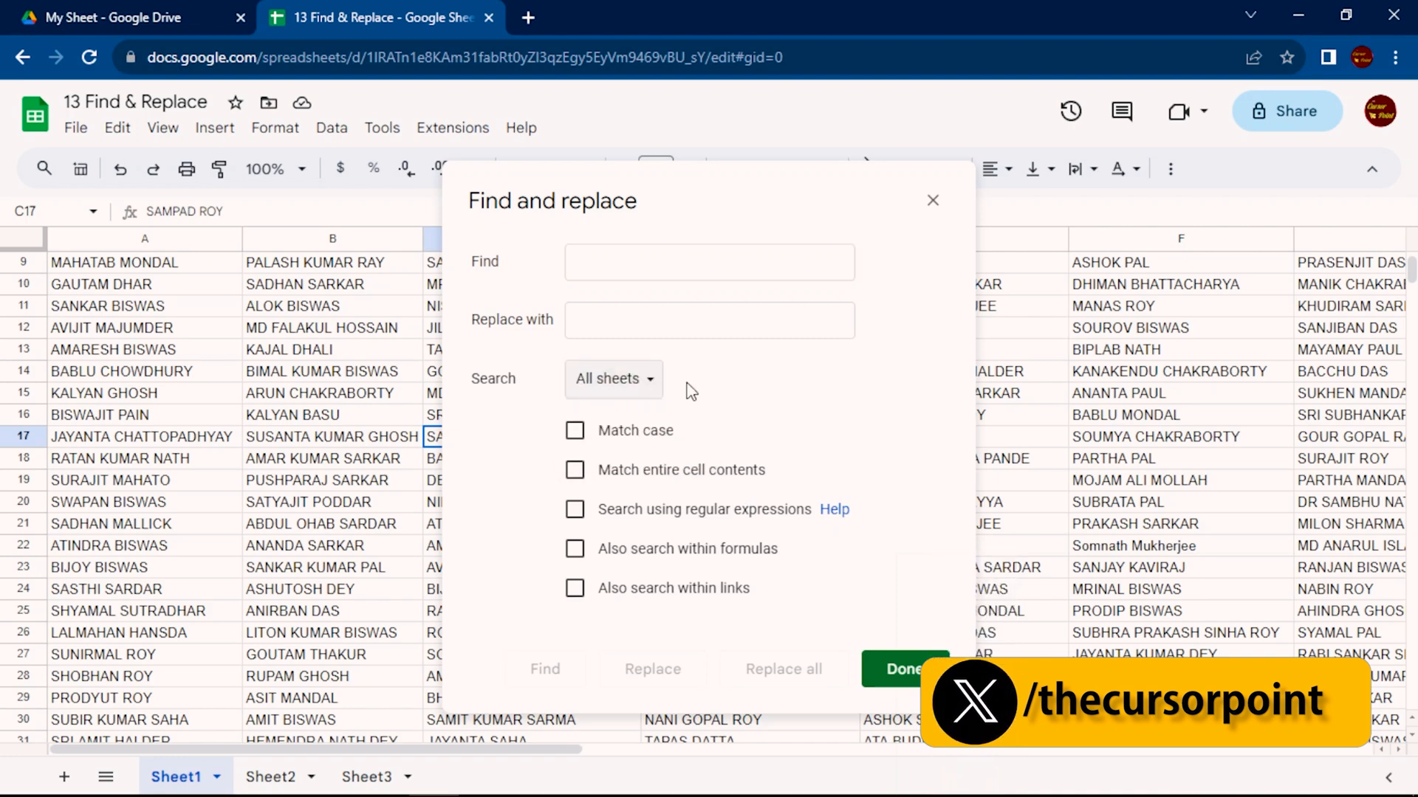
Search all sheets for a student's full name and advance to its match on Sheet2
left_click(670, 263)
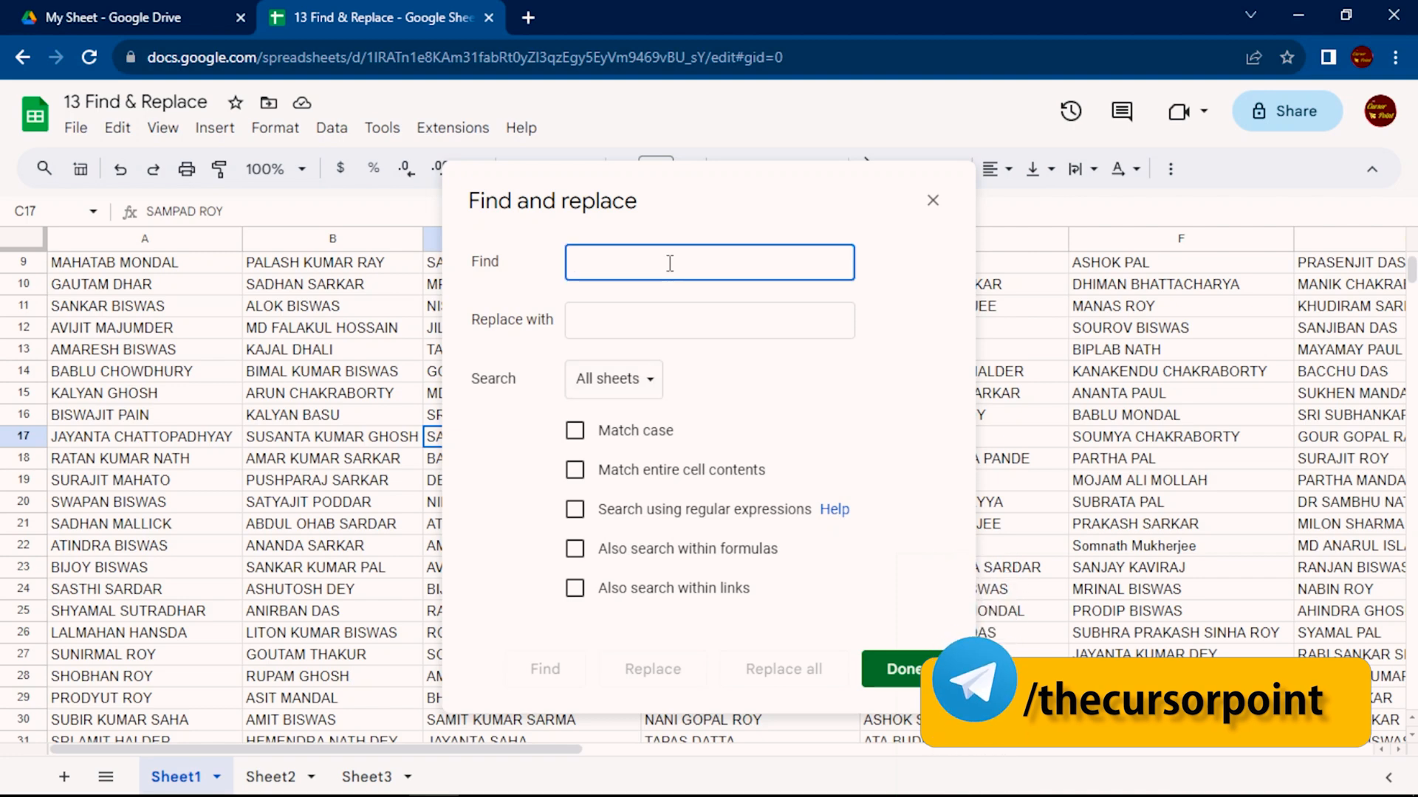
left_click(545, 669)
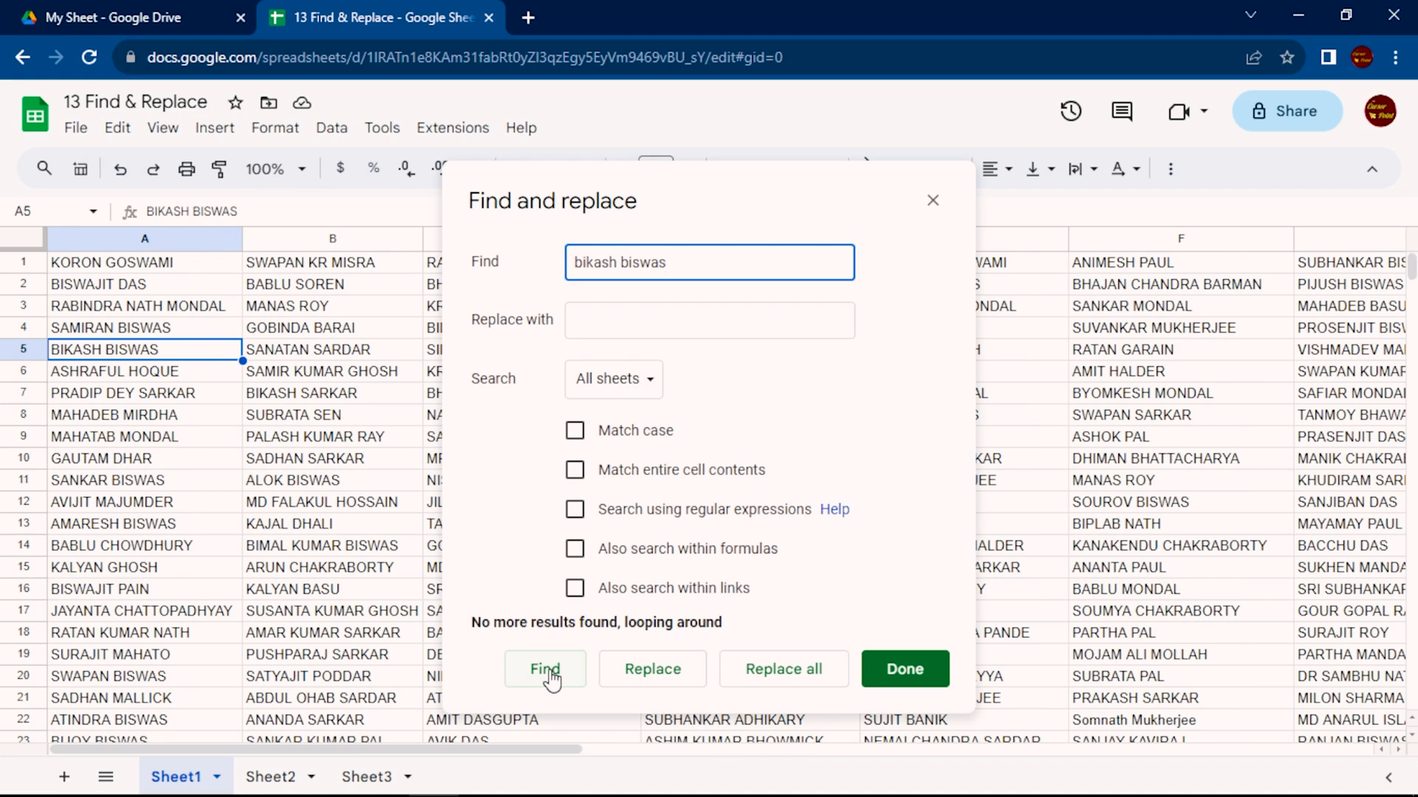
left_click(545, 669)
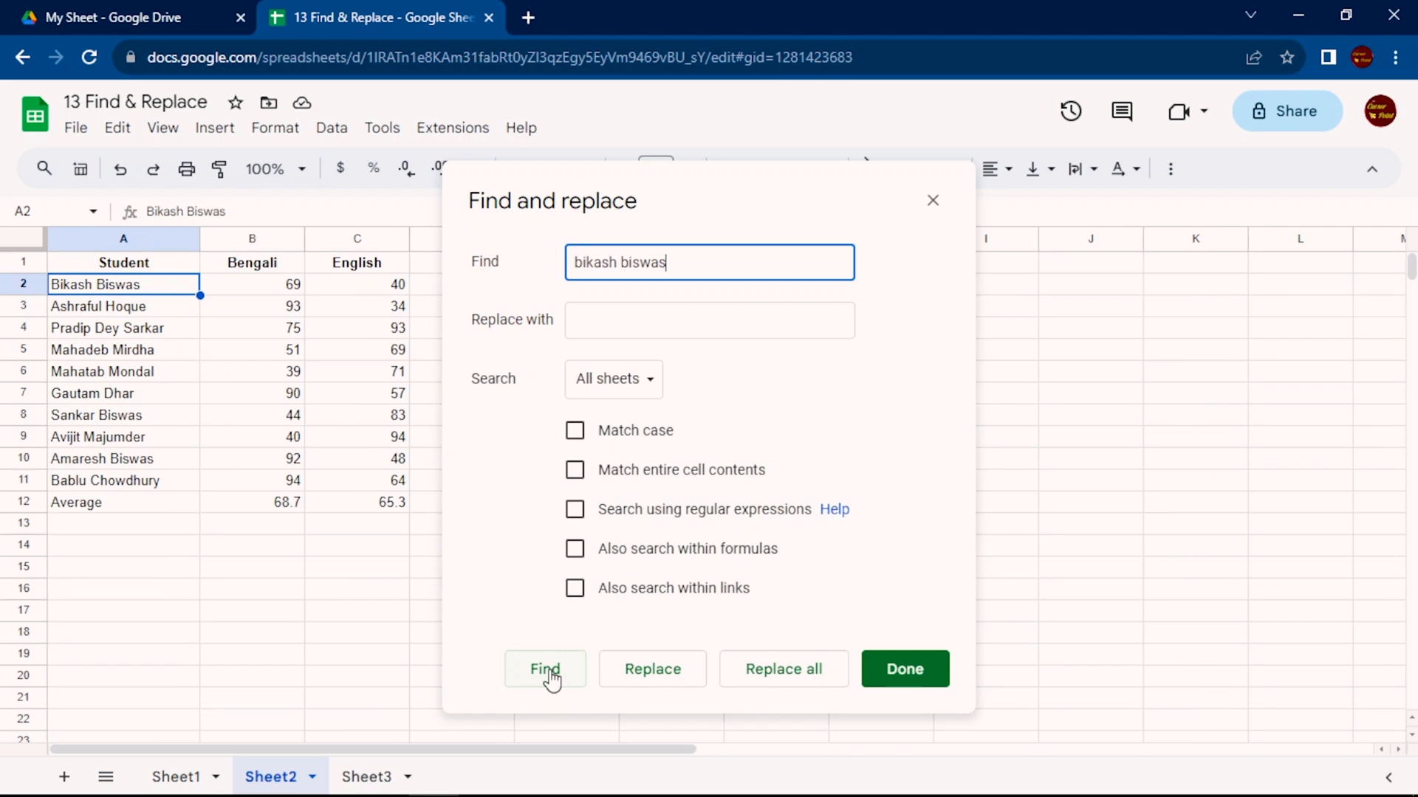
Try the This sheet and Specific range search scopes and set the scope back to All sheets
left_click(627, 380)
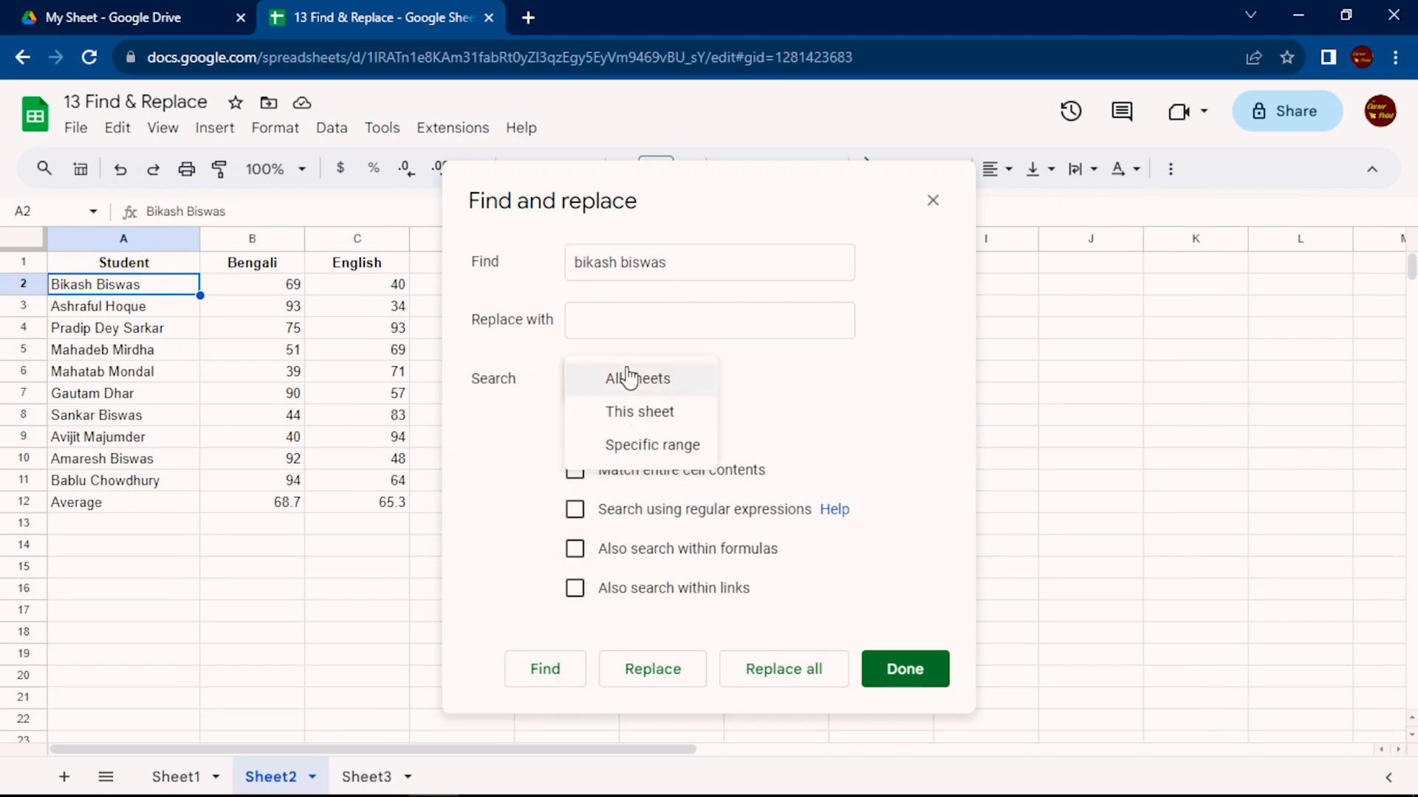
left_click(687, 426)
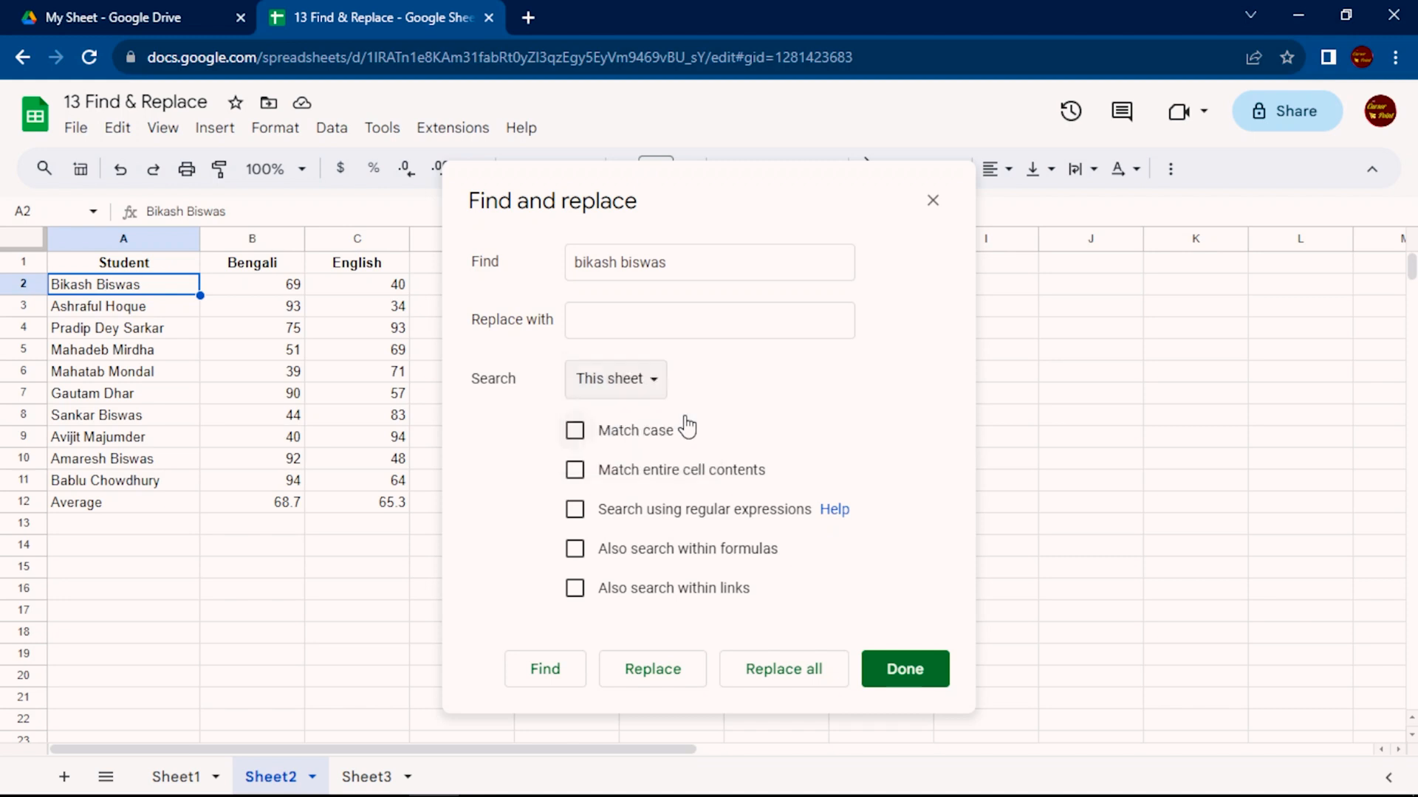
left_click(647, 384)
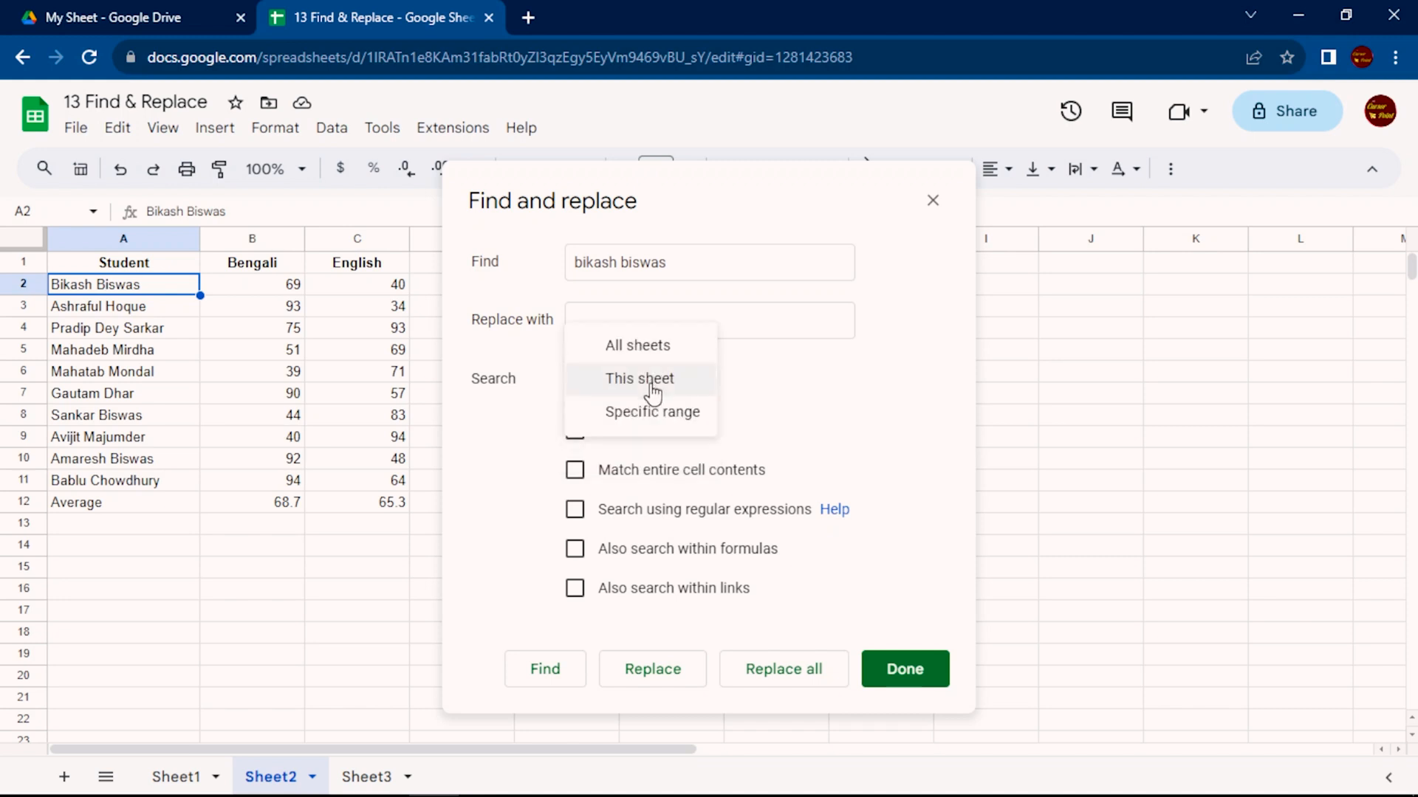
left_click(700, 413)
left_click(657, 378)
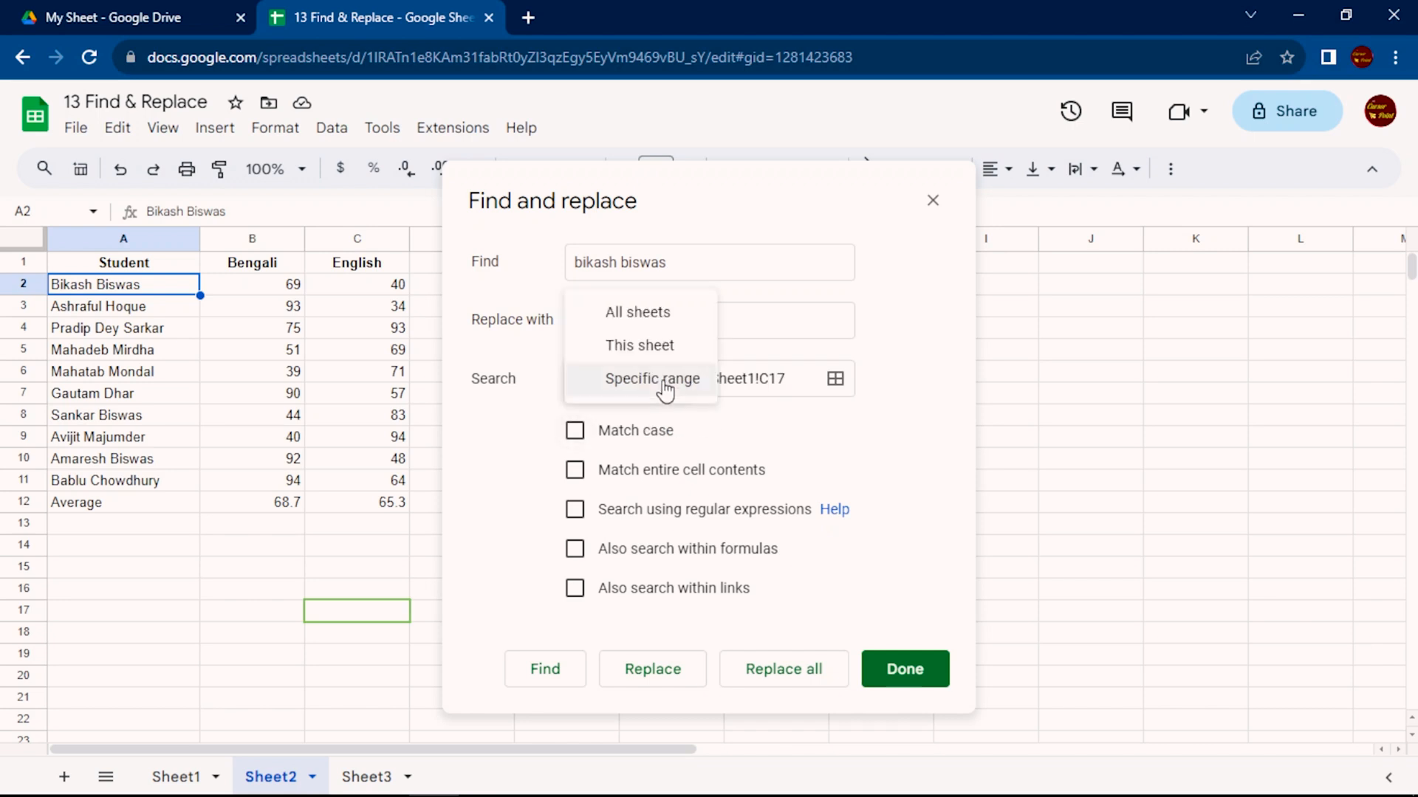
left_click(656, 326)
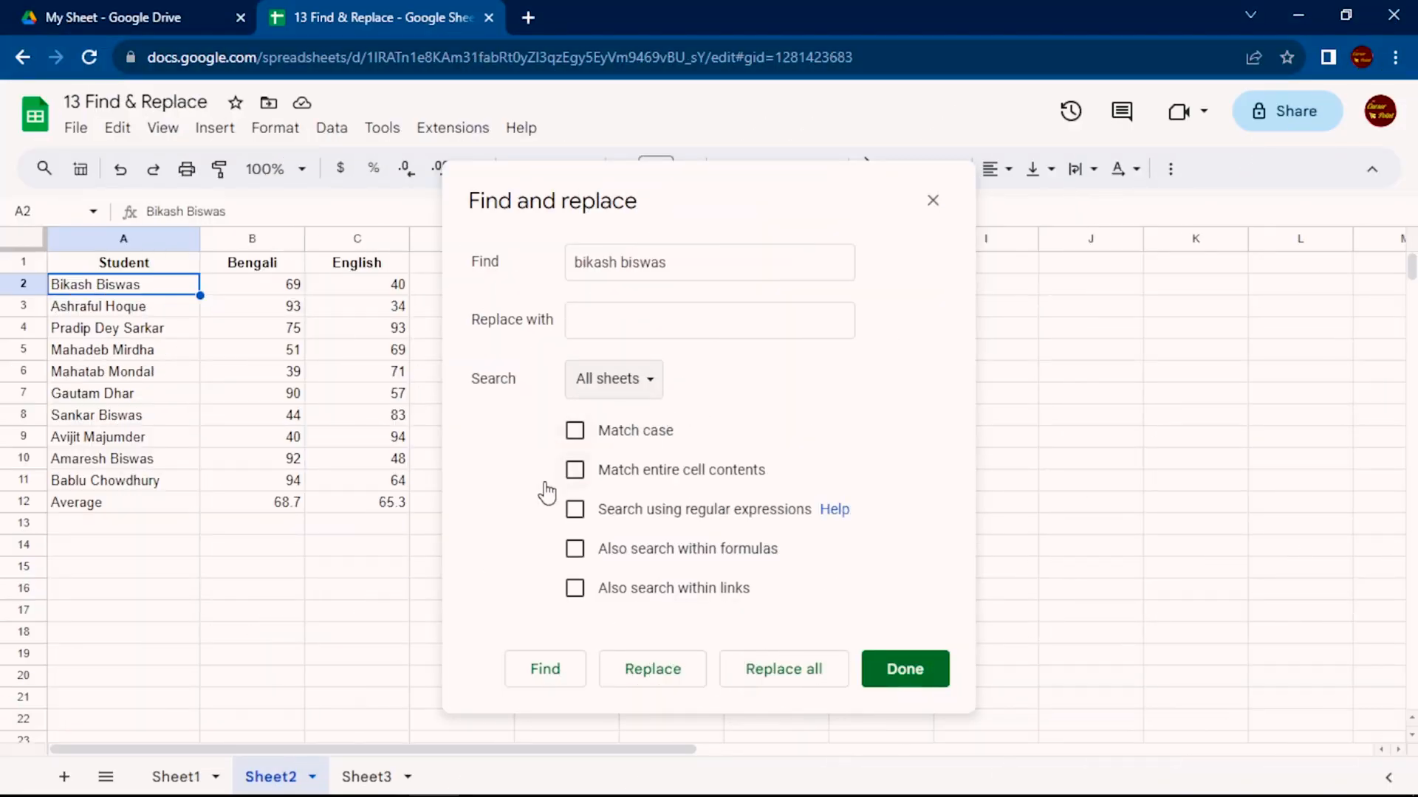
From Sheet1, search all sheets for the student's full name with capitalised initials and Match case off, cycling through the matches
left_click(179, 778)
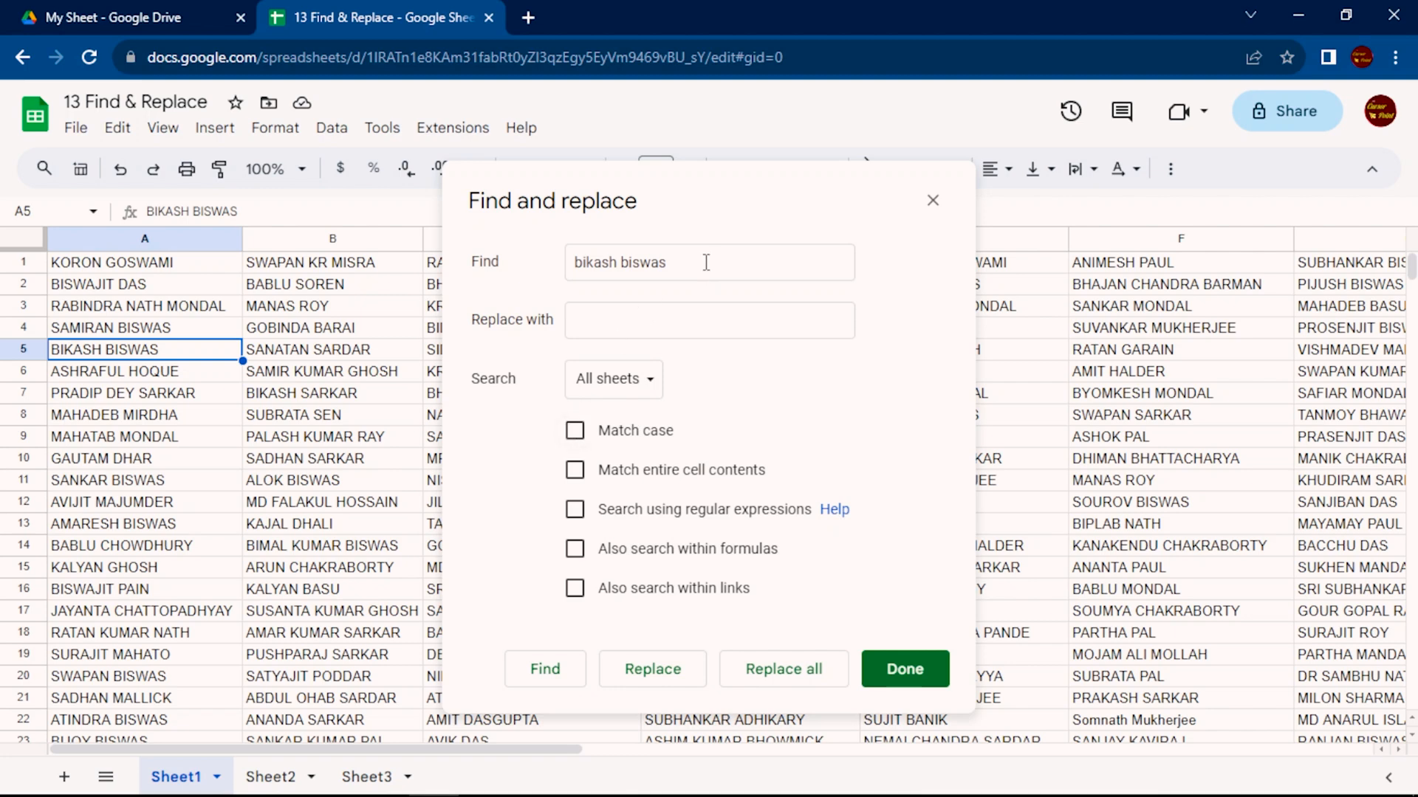
left_click_drag(705, 263, 528, 271)
type("Bi")
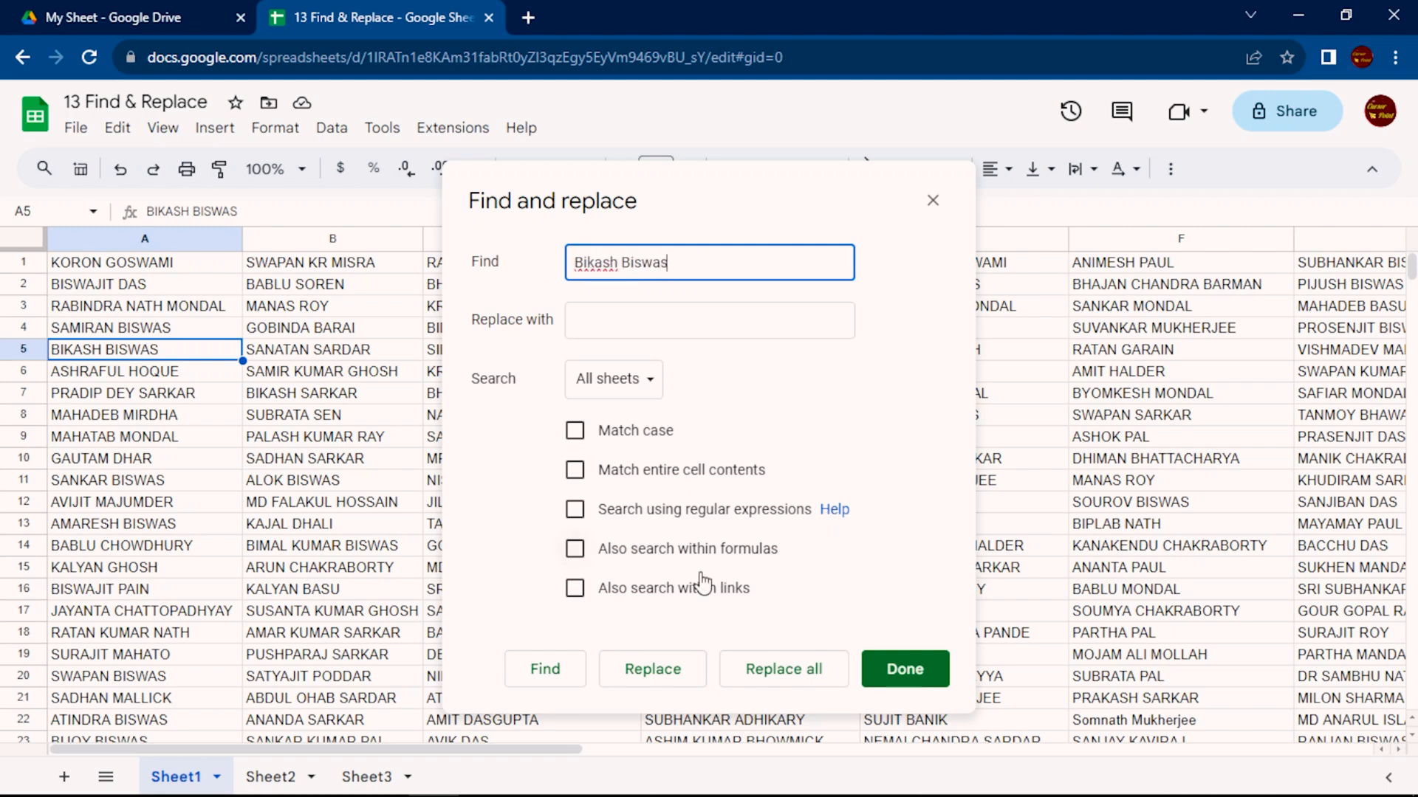
left_click(539, 670)
left_click(539, 669)
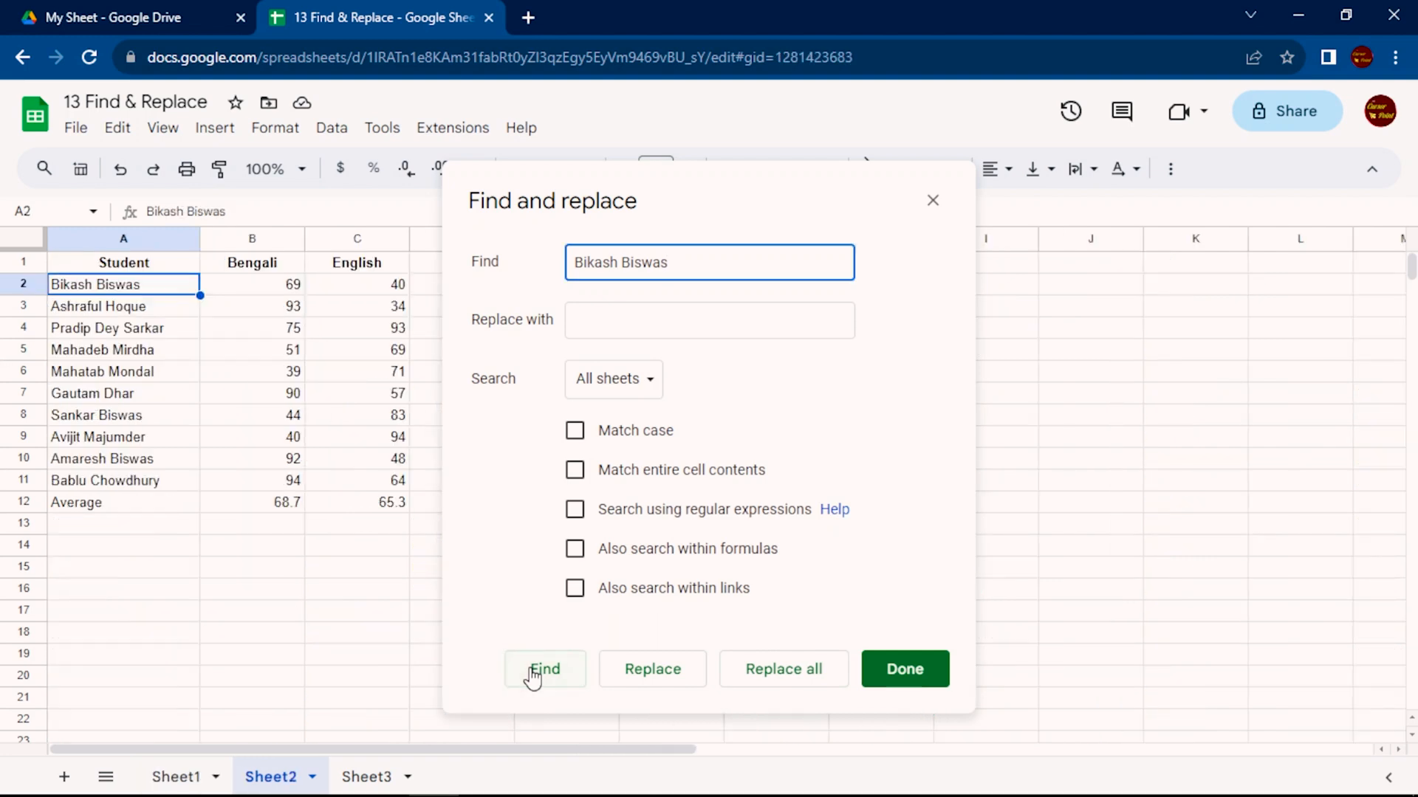
left_click(533, 673)
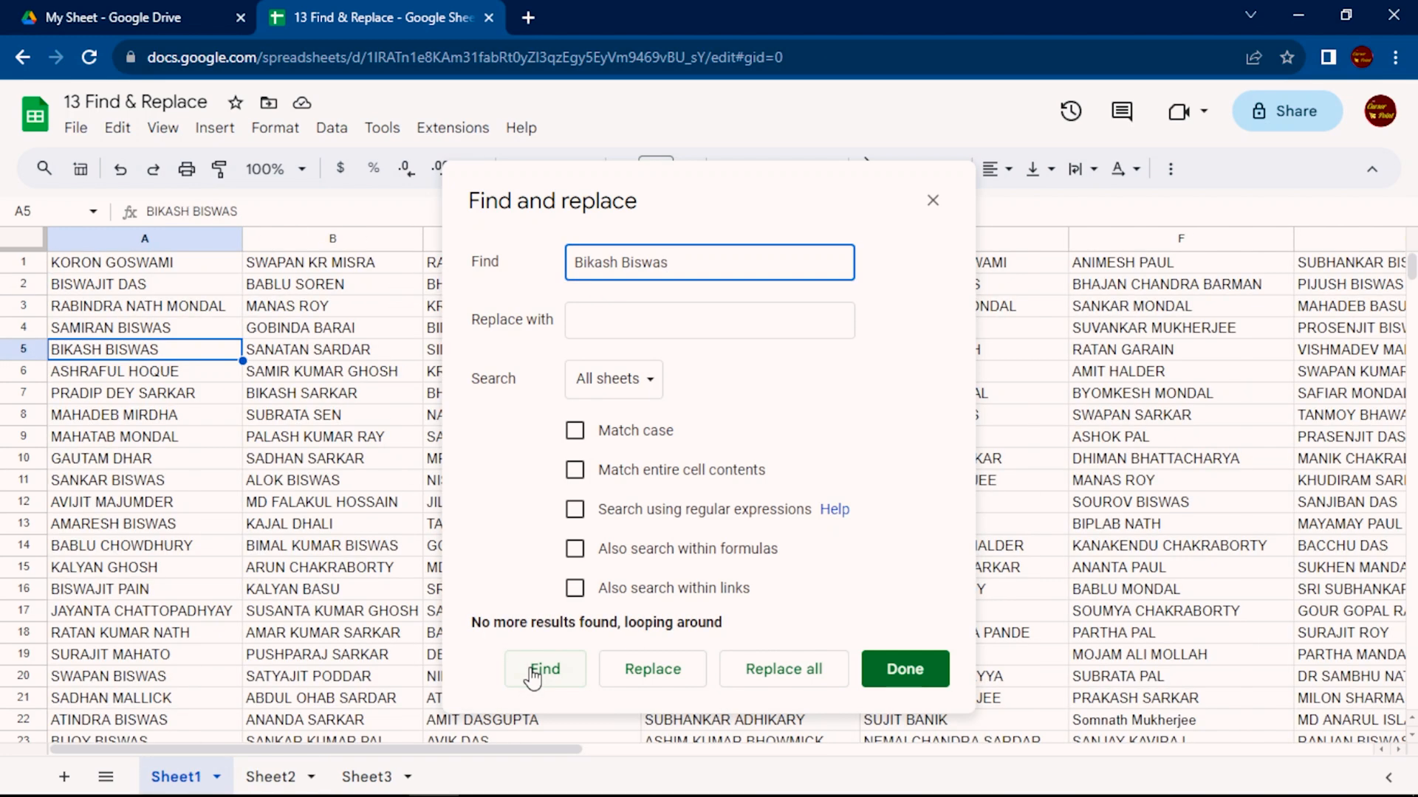
Repeat the student name search with Match case enabled, checking for further matches, and disable the option
left_click(637, 434)
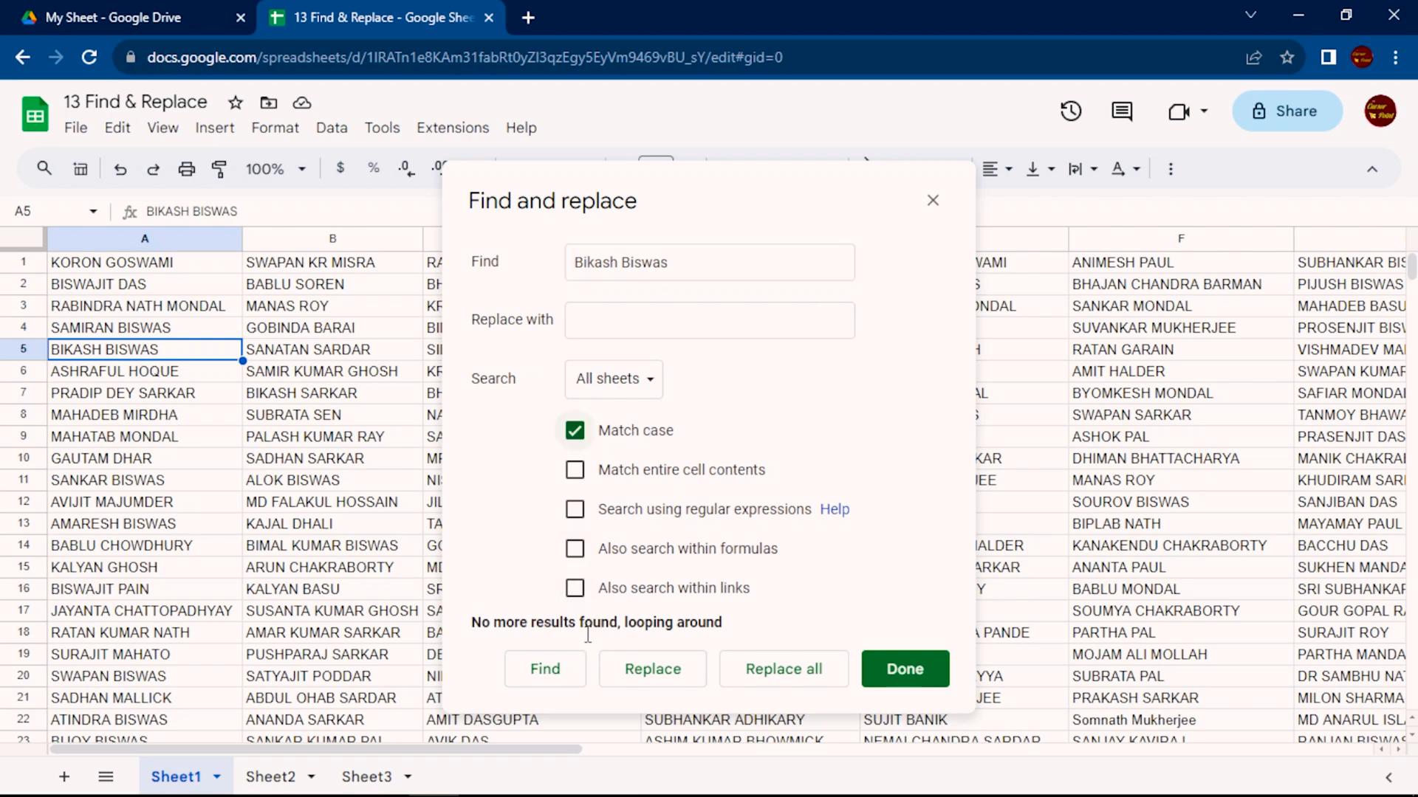
left_click(548, 672)
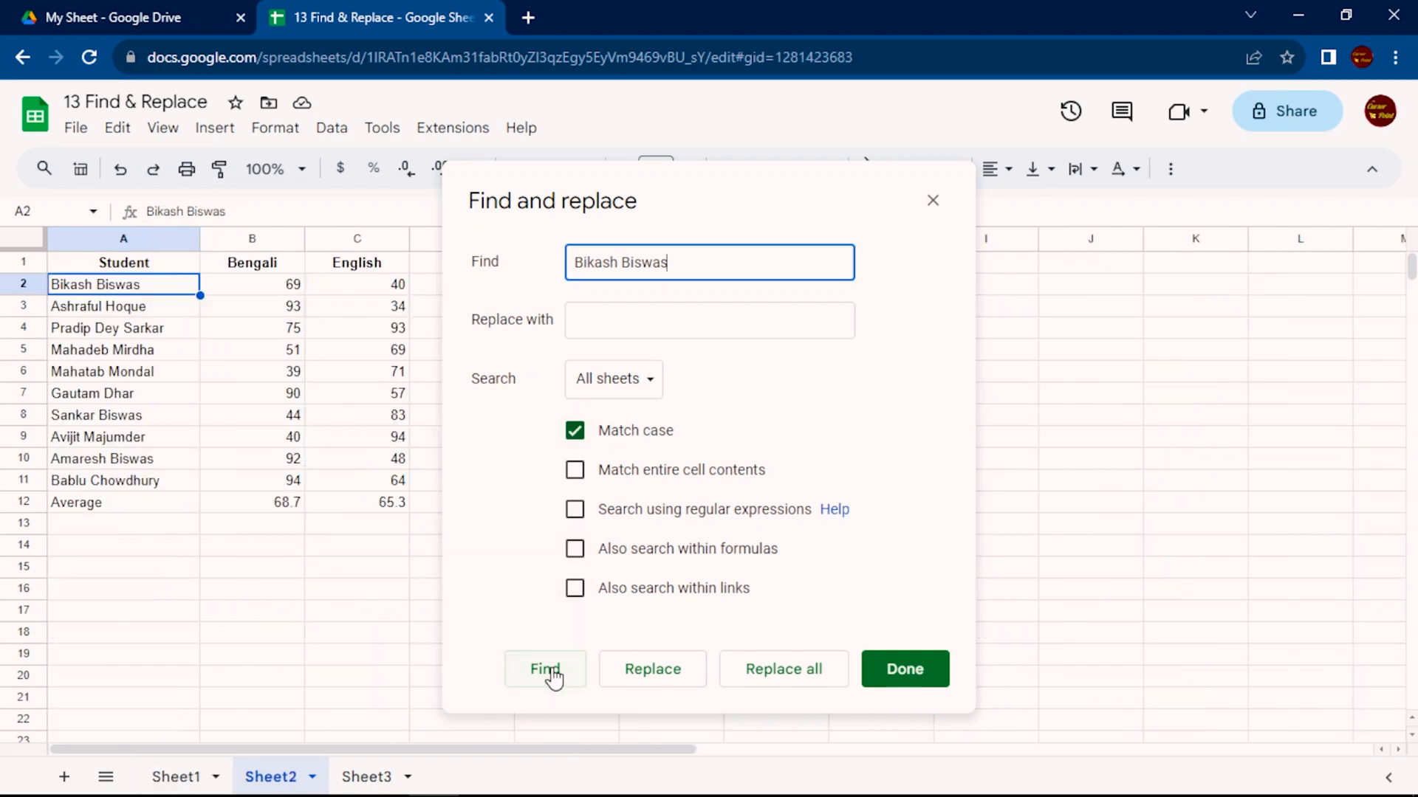
left_click(554, 676)
left_click(554, 676)
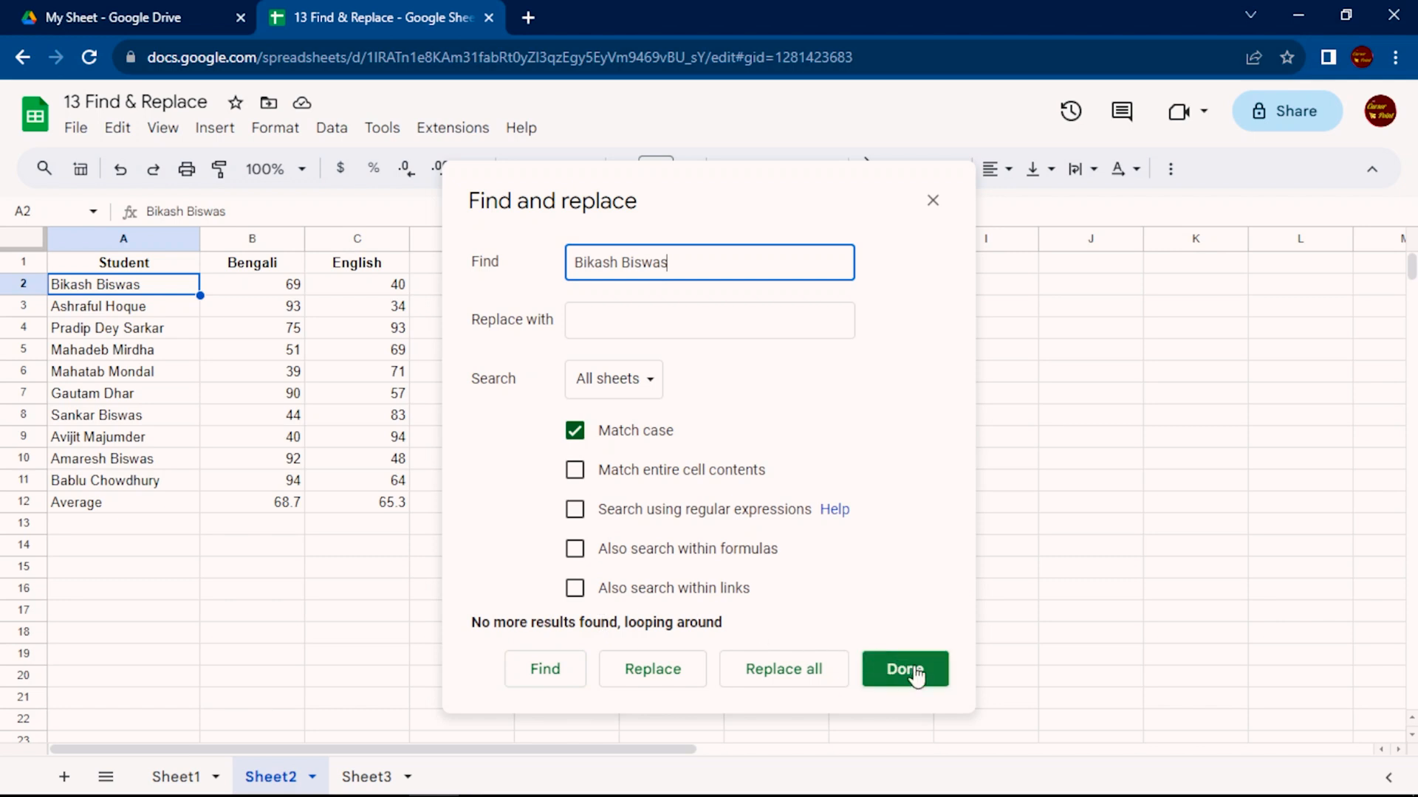
left_click(574, 431)
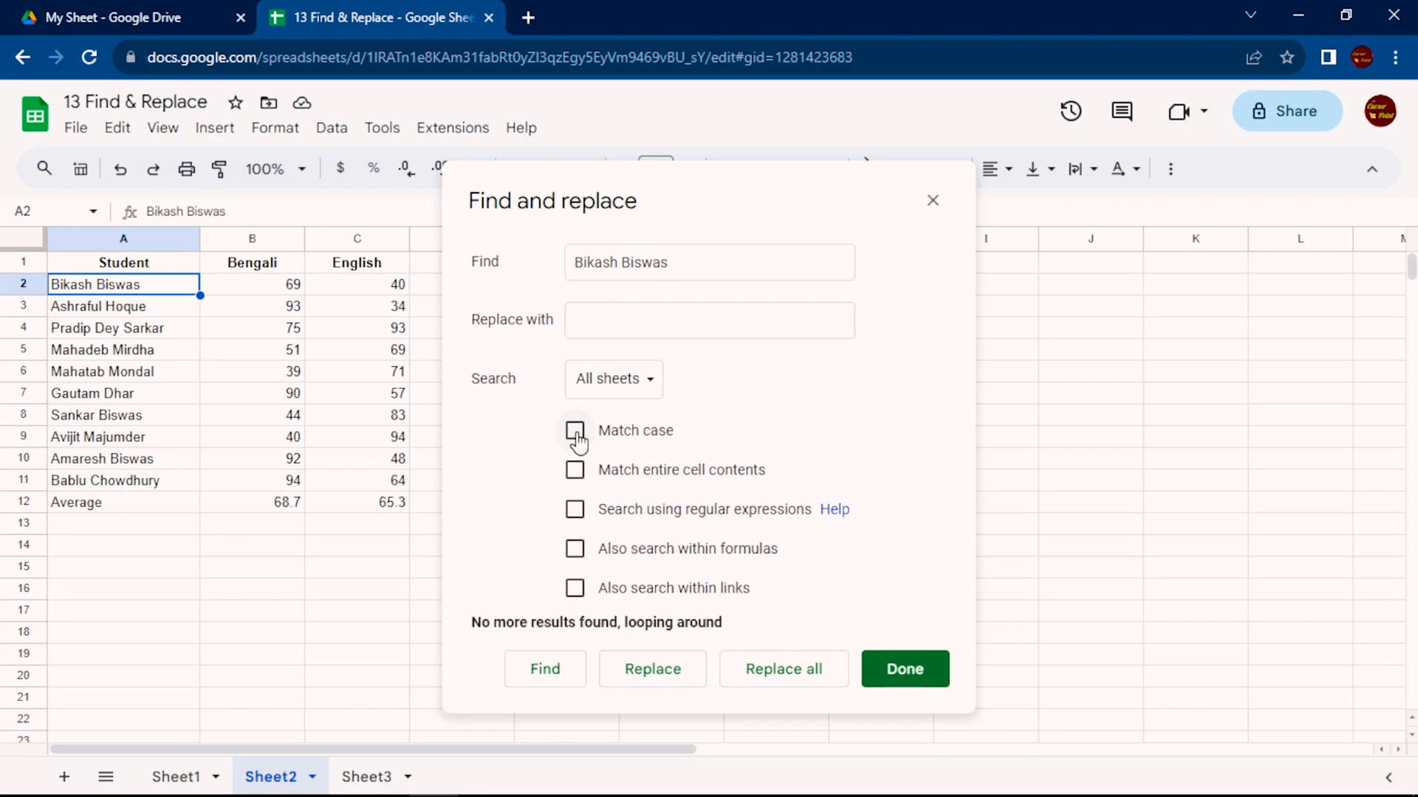
From Sheet1, search all sheets for another person's full name in lowercase and step through its matches
left_click(177, 777)
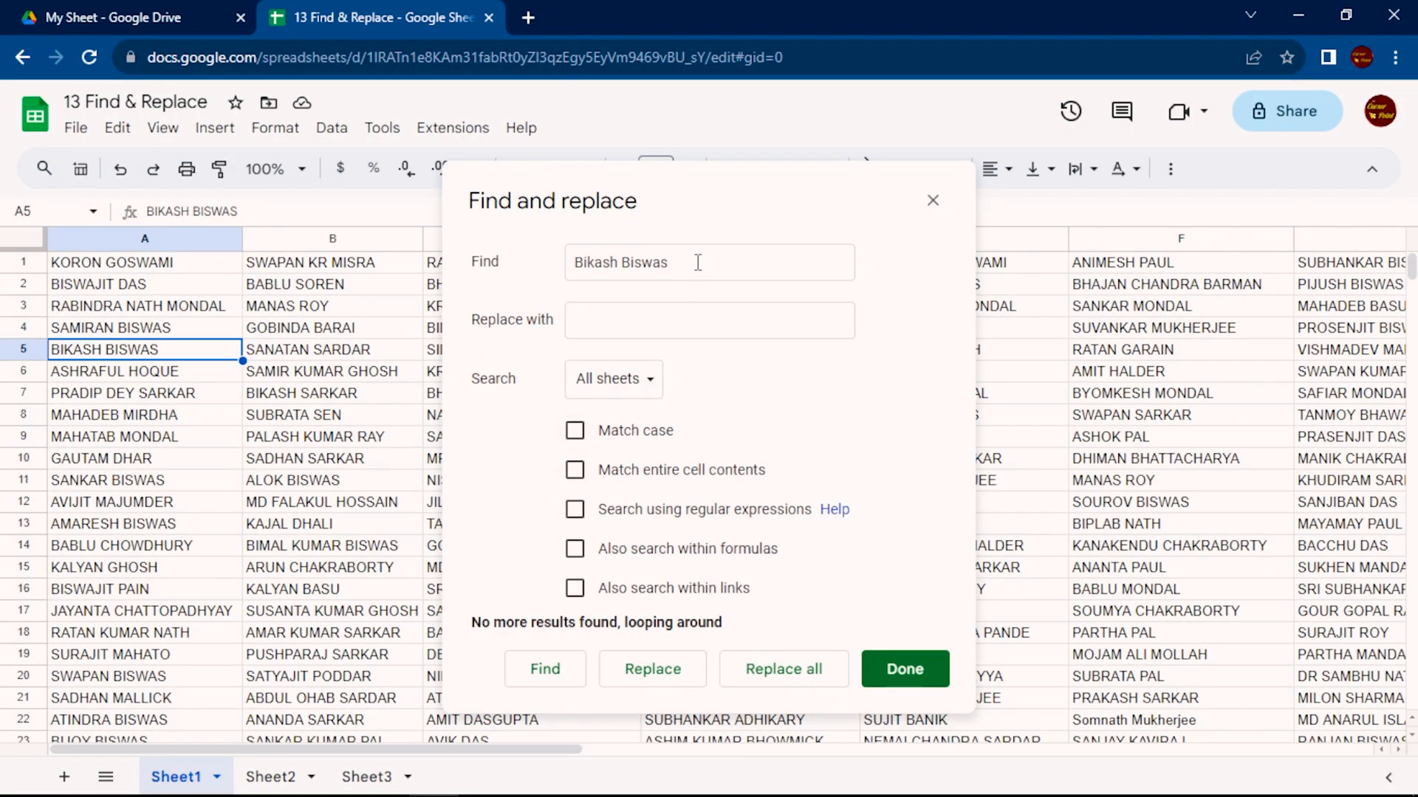
left_click_drag(697, 262, 557, 267)
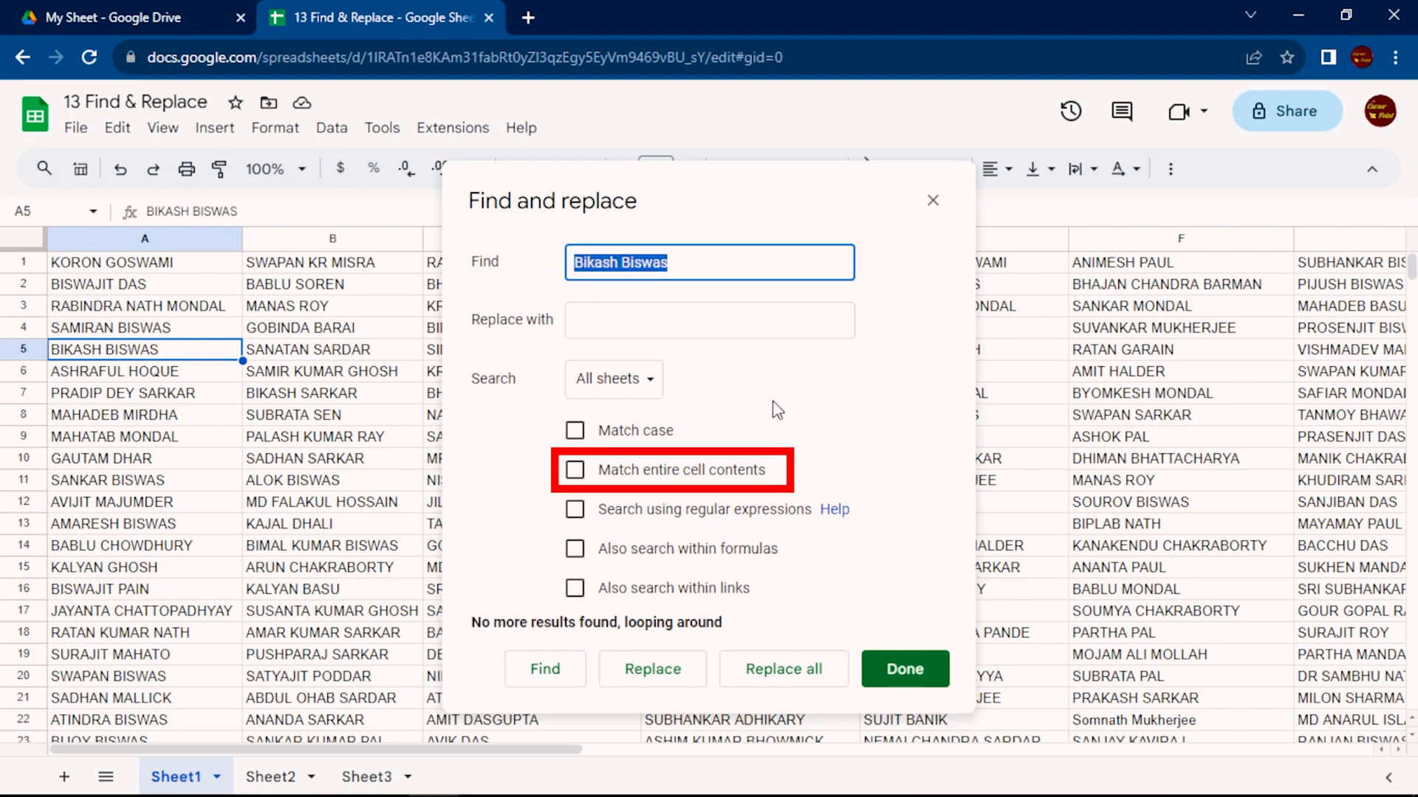
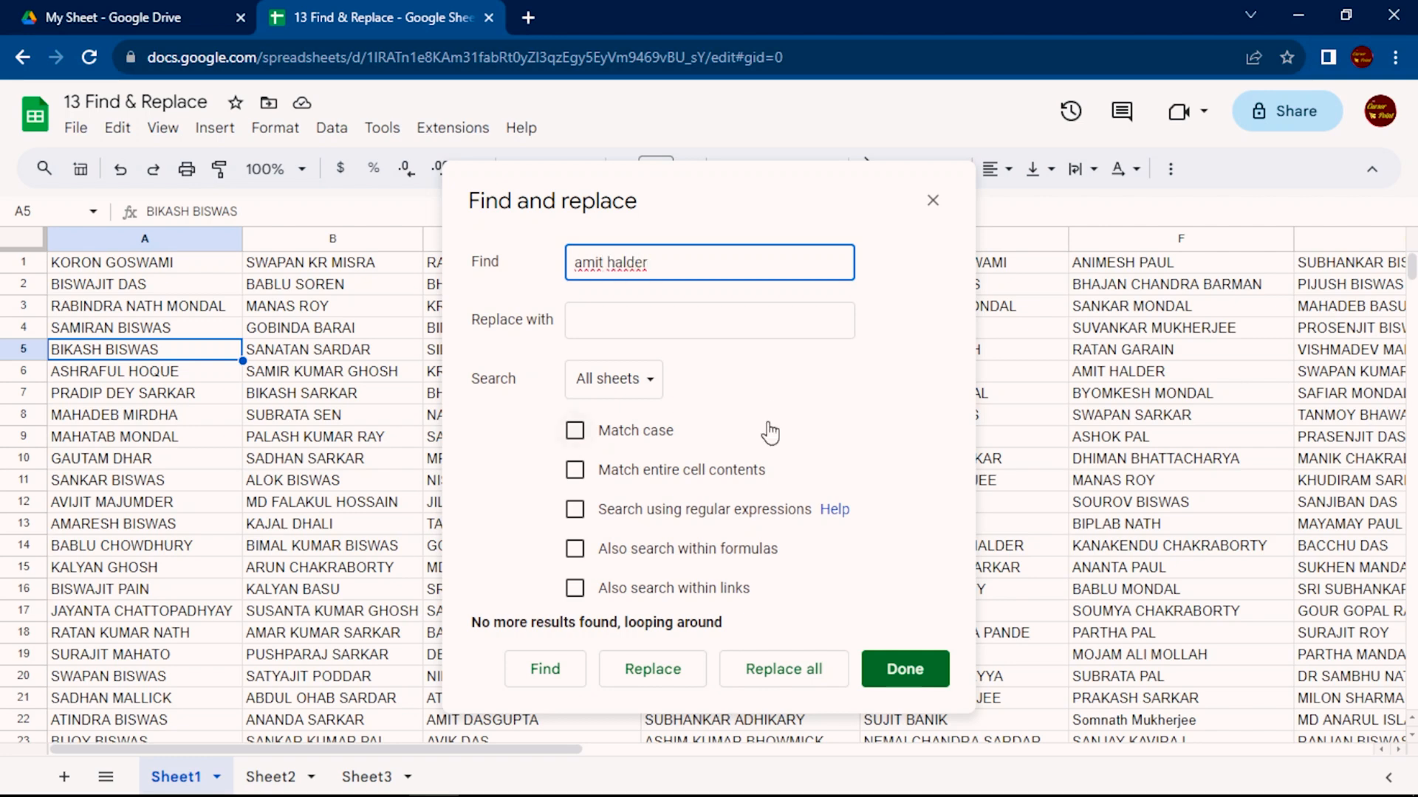
left_click(531, 672)
left_click(531, 670)
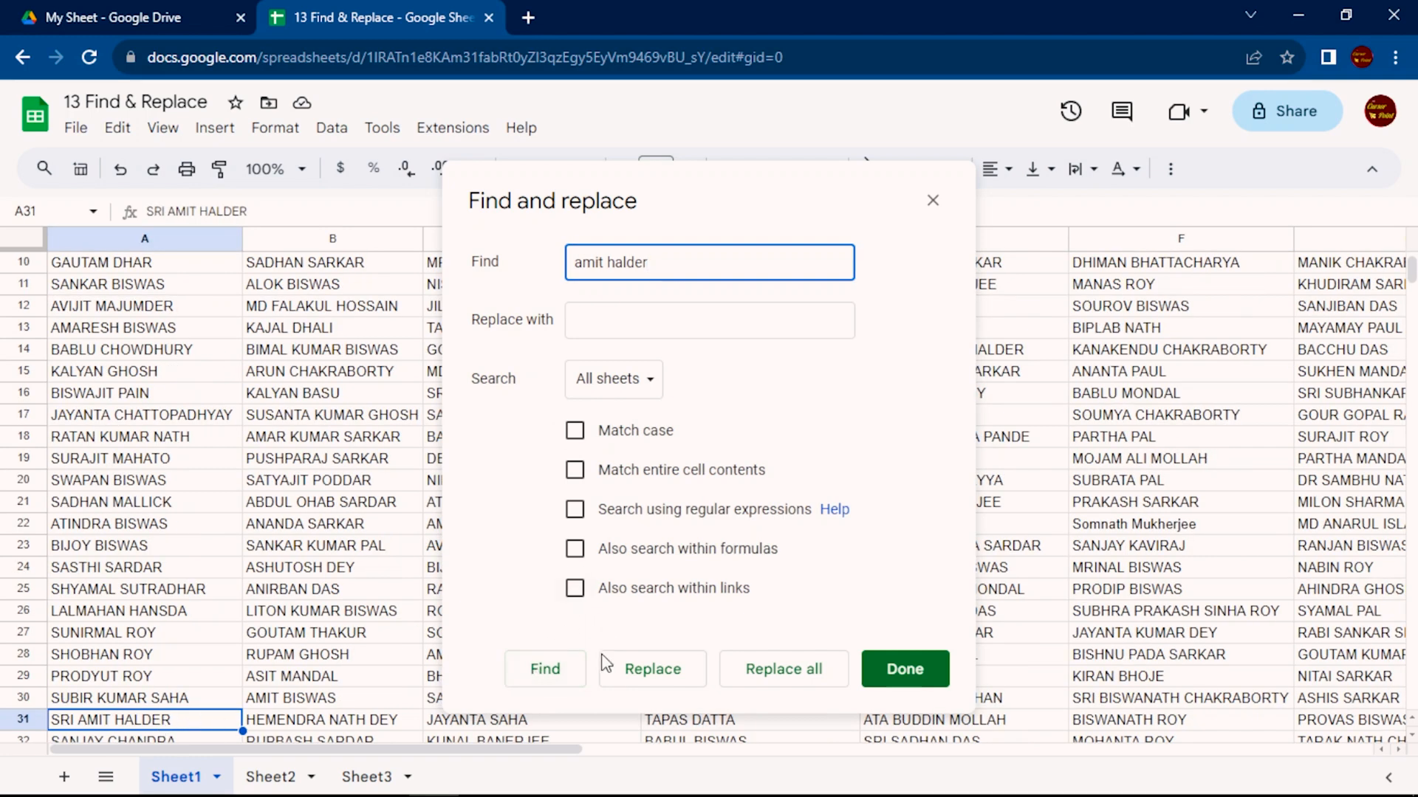
left_click(546, 671)
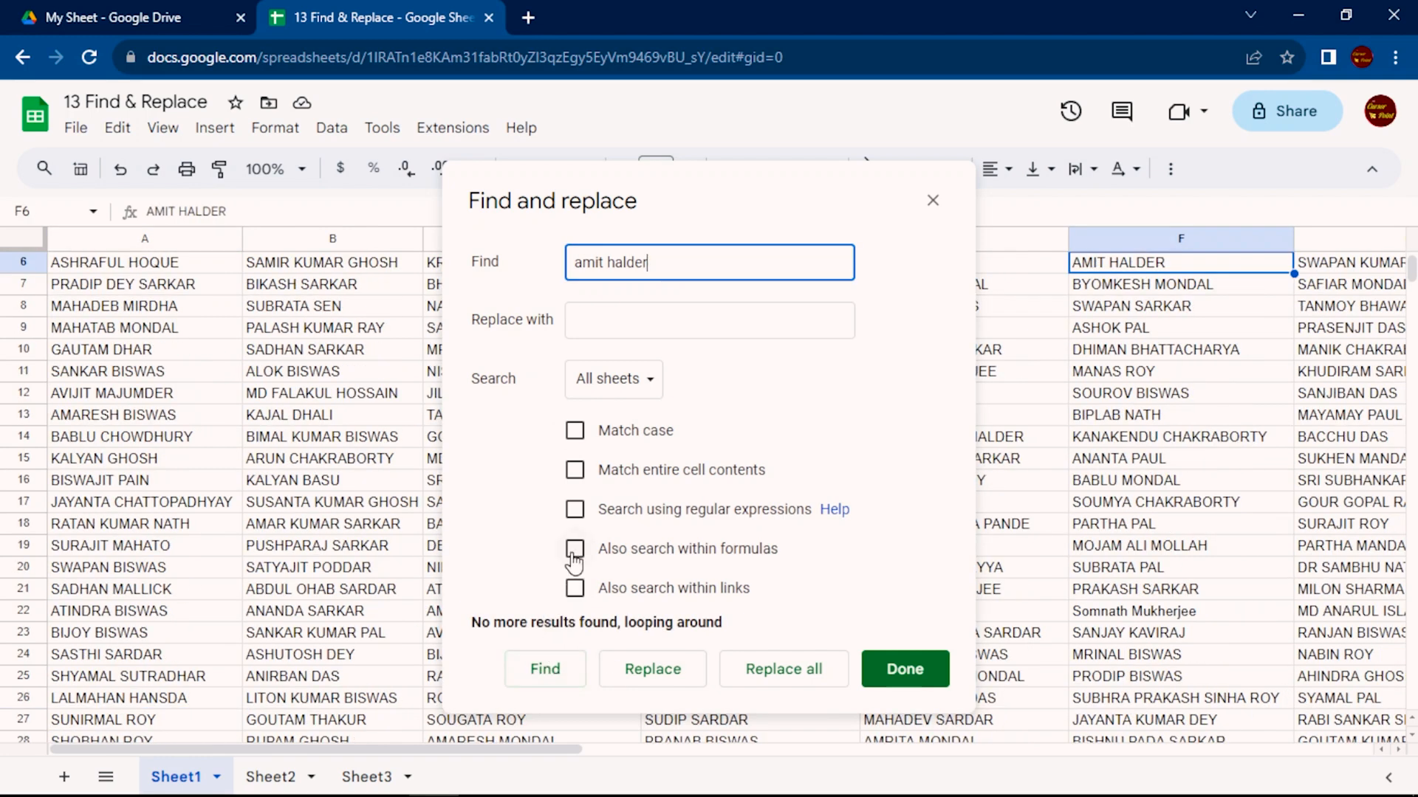
Repeat the name search with Match entire cell contents enabled and disable the option
left_click(575, 470)
left_click(545, 670)
left_click(546, 673)
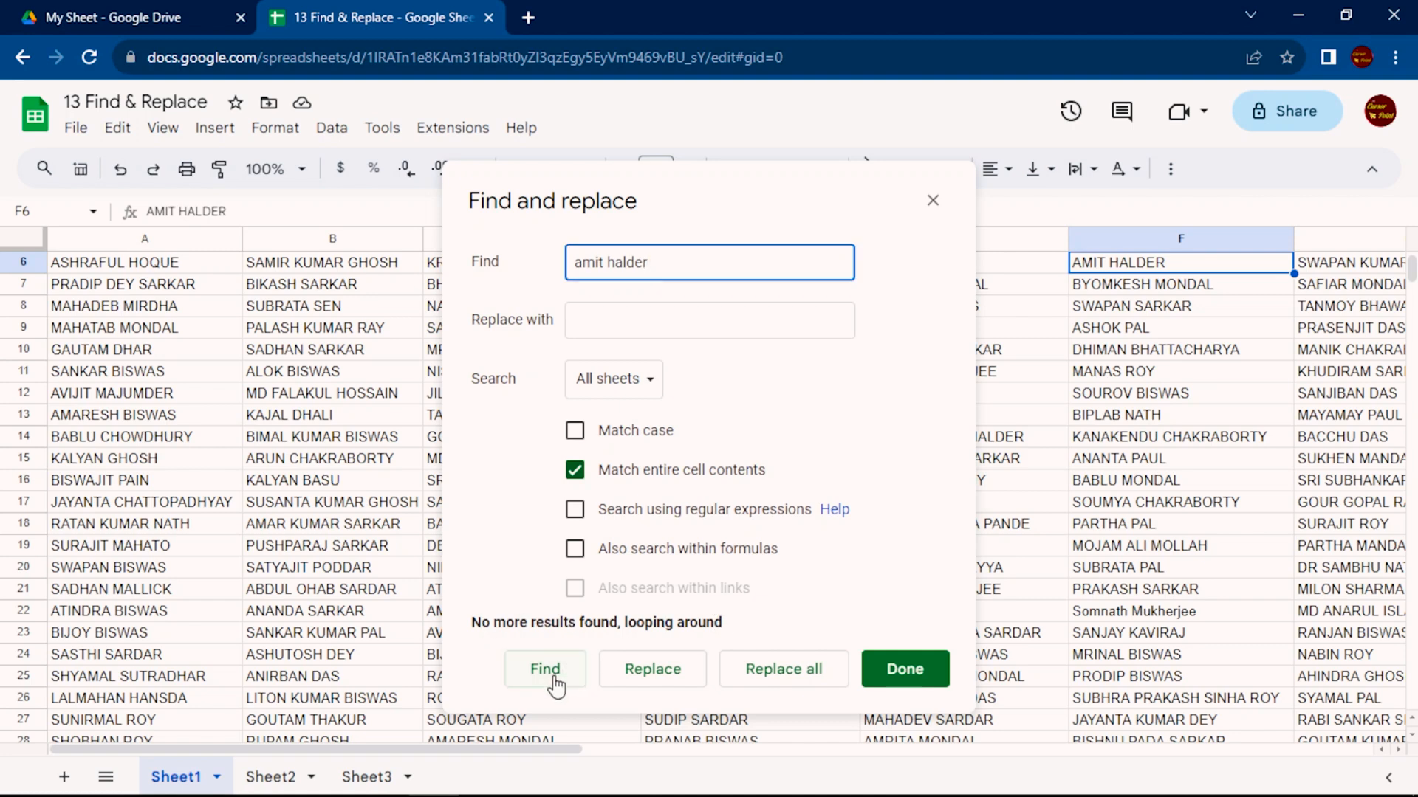
left_click(575, 472)
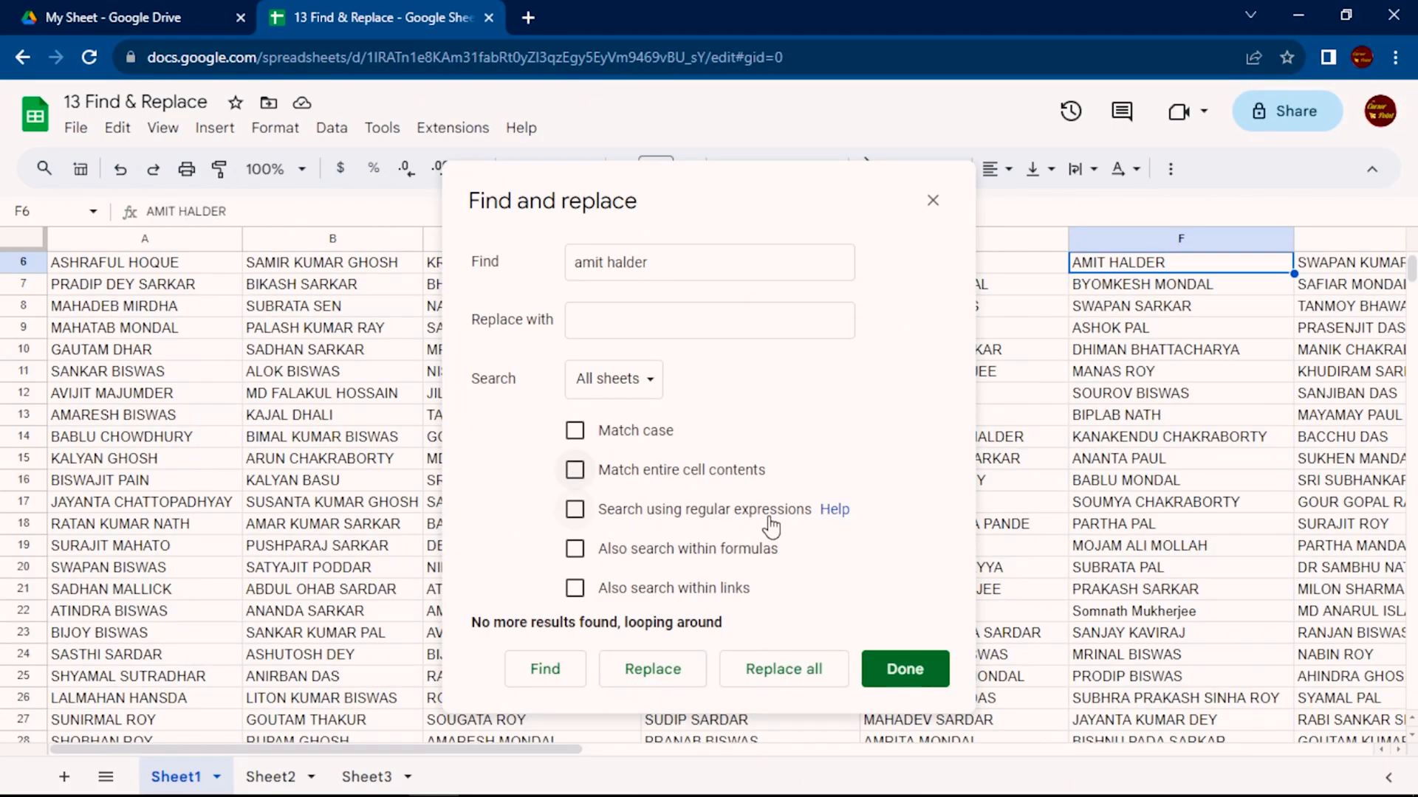
Toggle the regular expressions and formula search options on and off, leaving all search options disabled
left_click(575, 511)
left_click(575, 510)
left_click(575, 431)
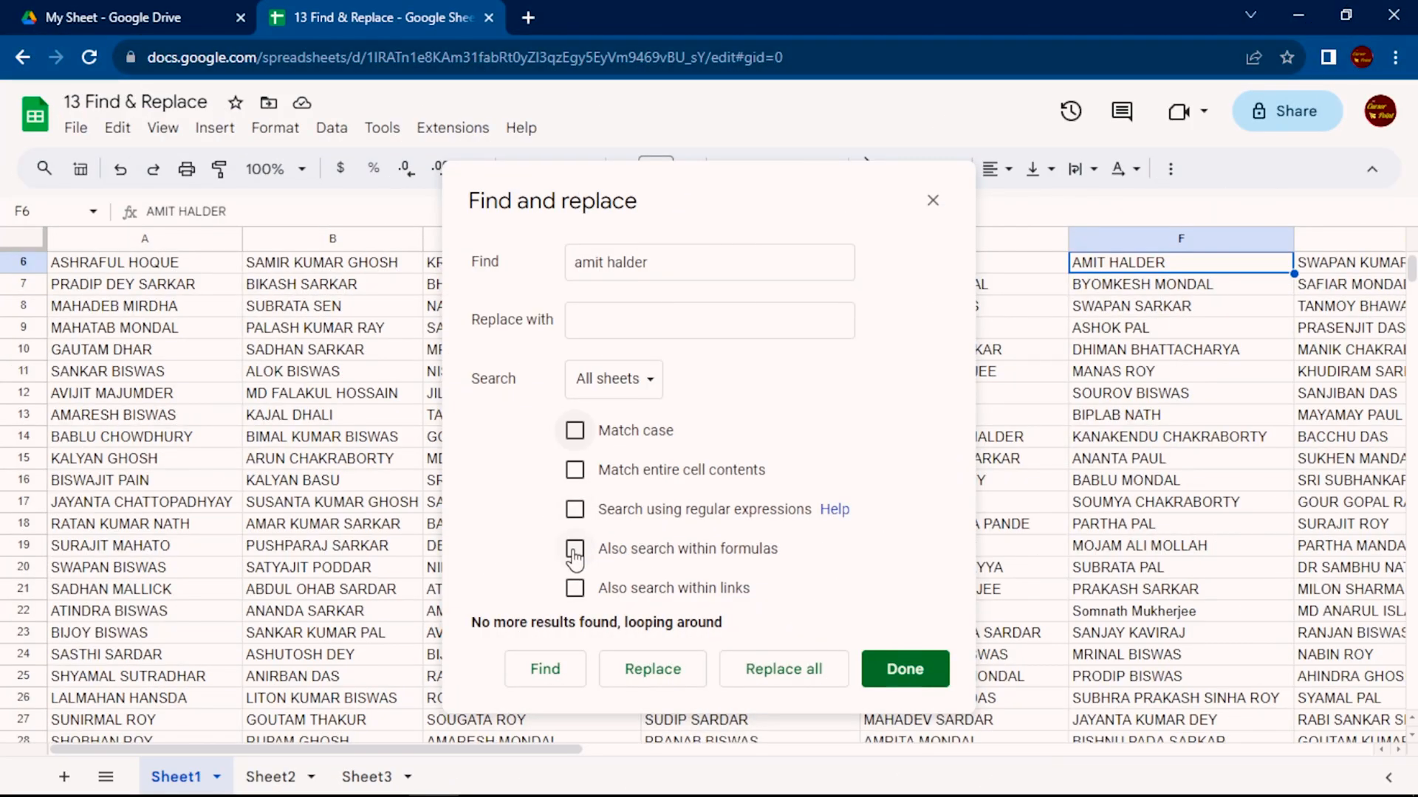
left_click(576, 552)
left_click(575, 554)
Search all sheets for "sum" with the formula search option disabled
triple_click(689, 271)
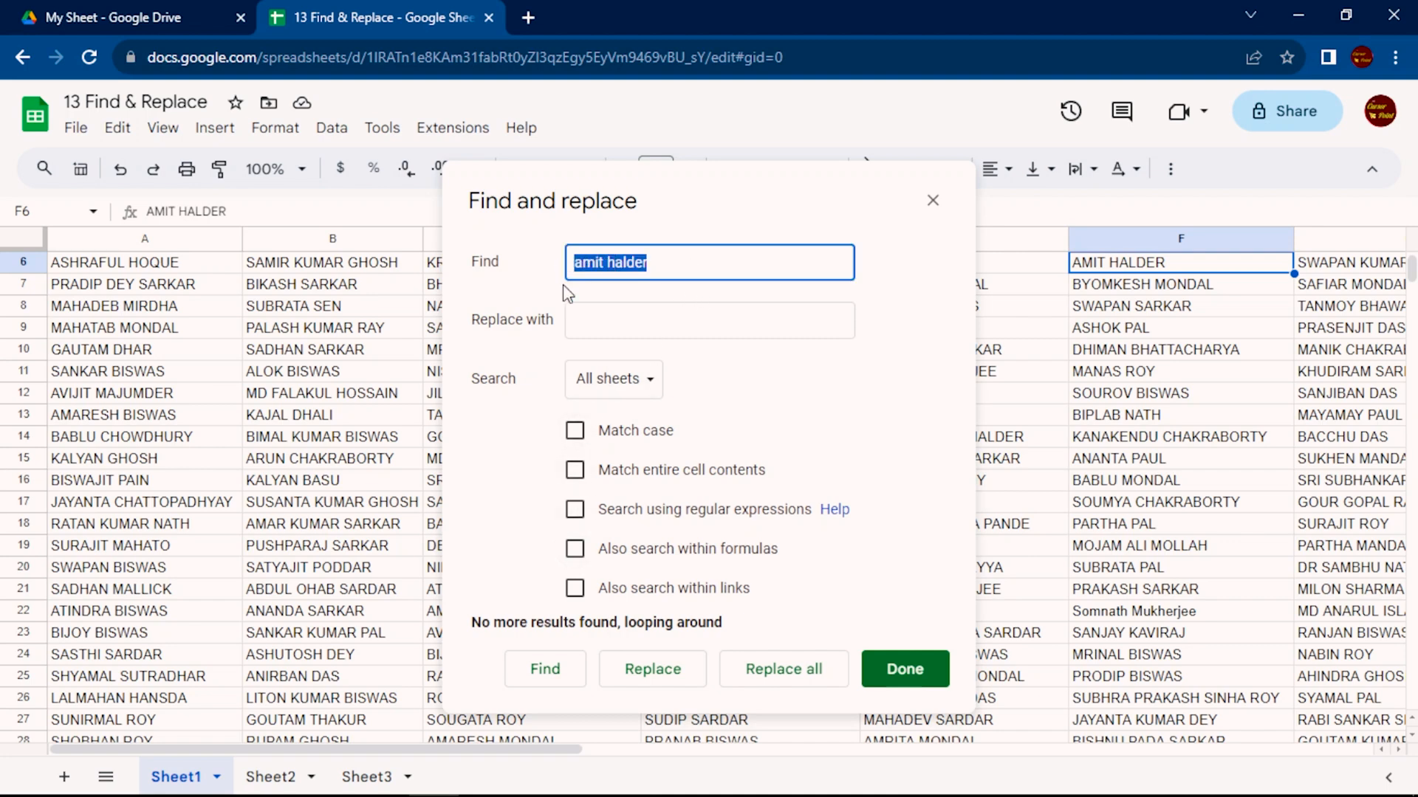
type("sum")
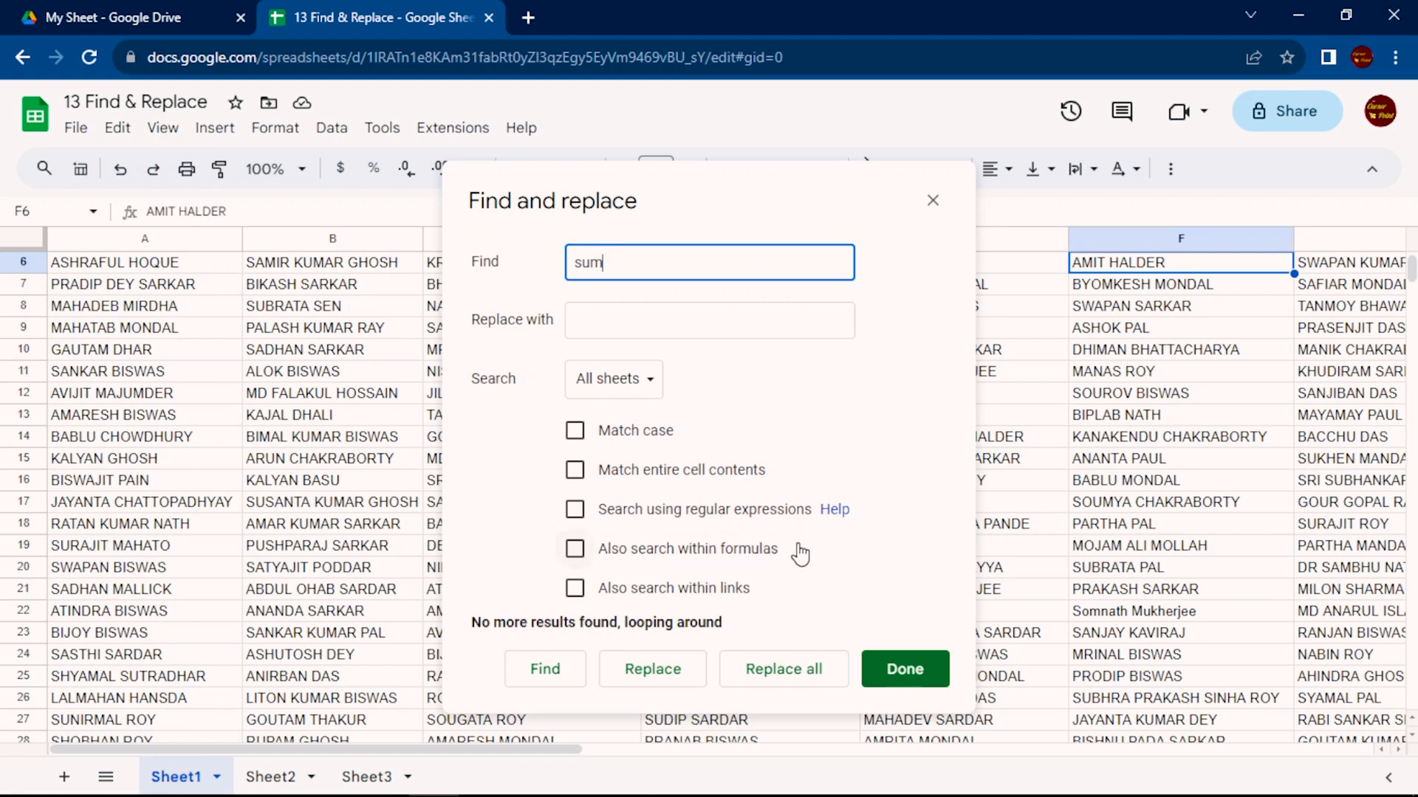
left_click(575, 550)
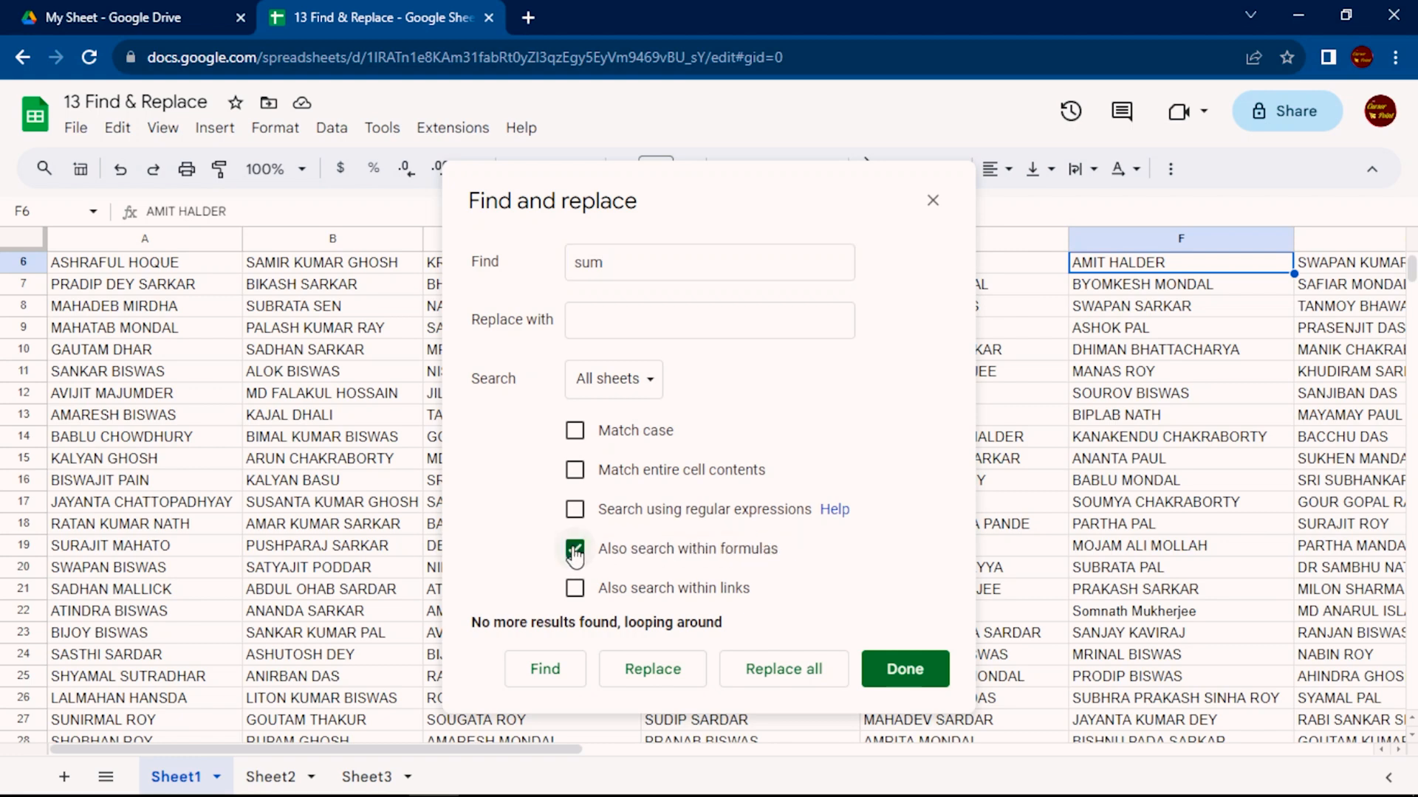
left_click(577, 550)
left_click(546, 678)
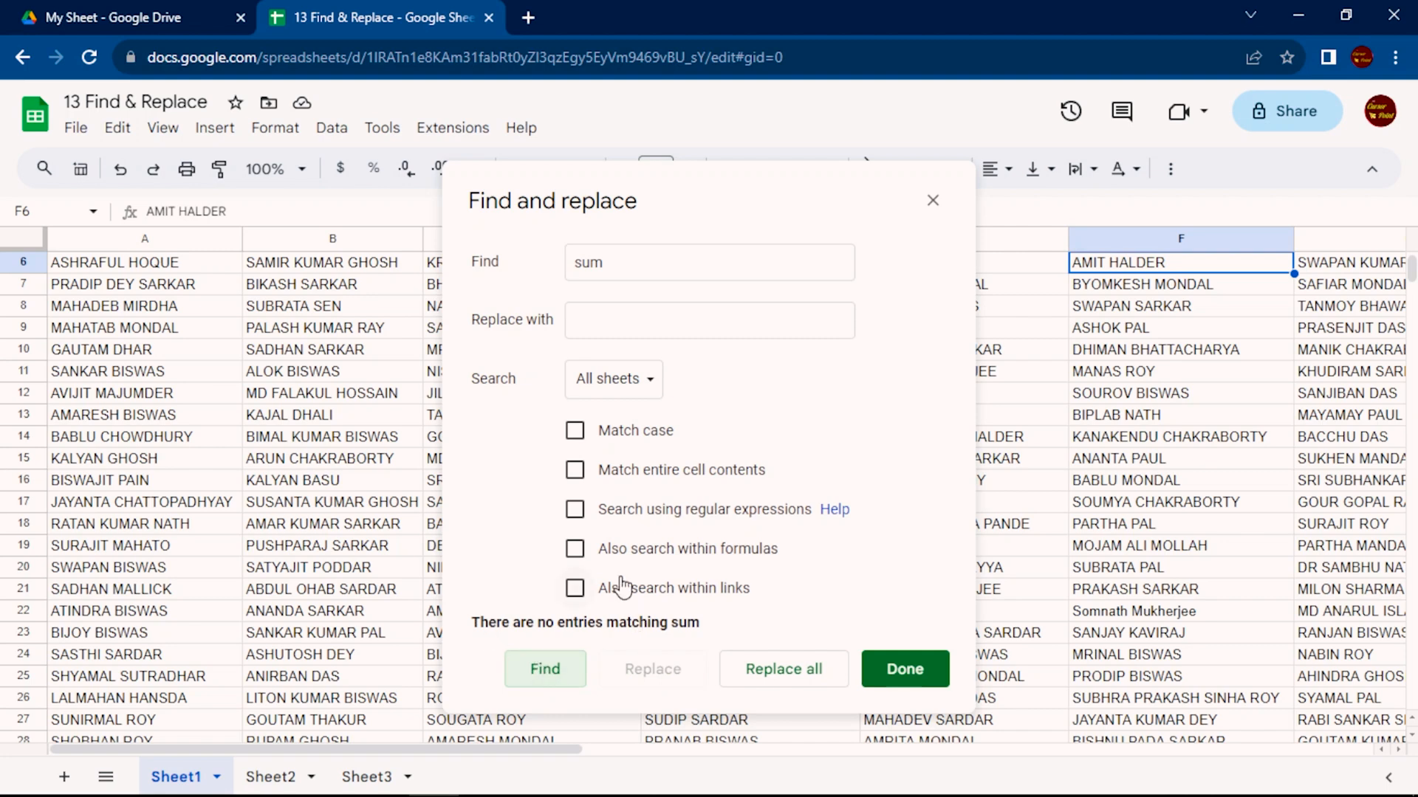
Search for "sum" within formulas across all sheets and move Find and replace aside to uncover the Total column
left_click(576, 550)
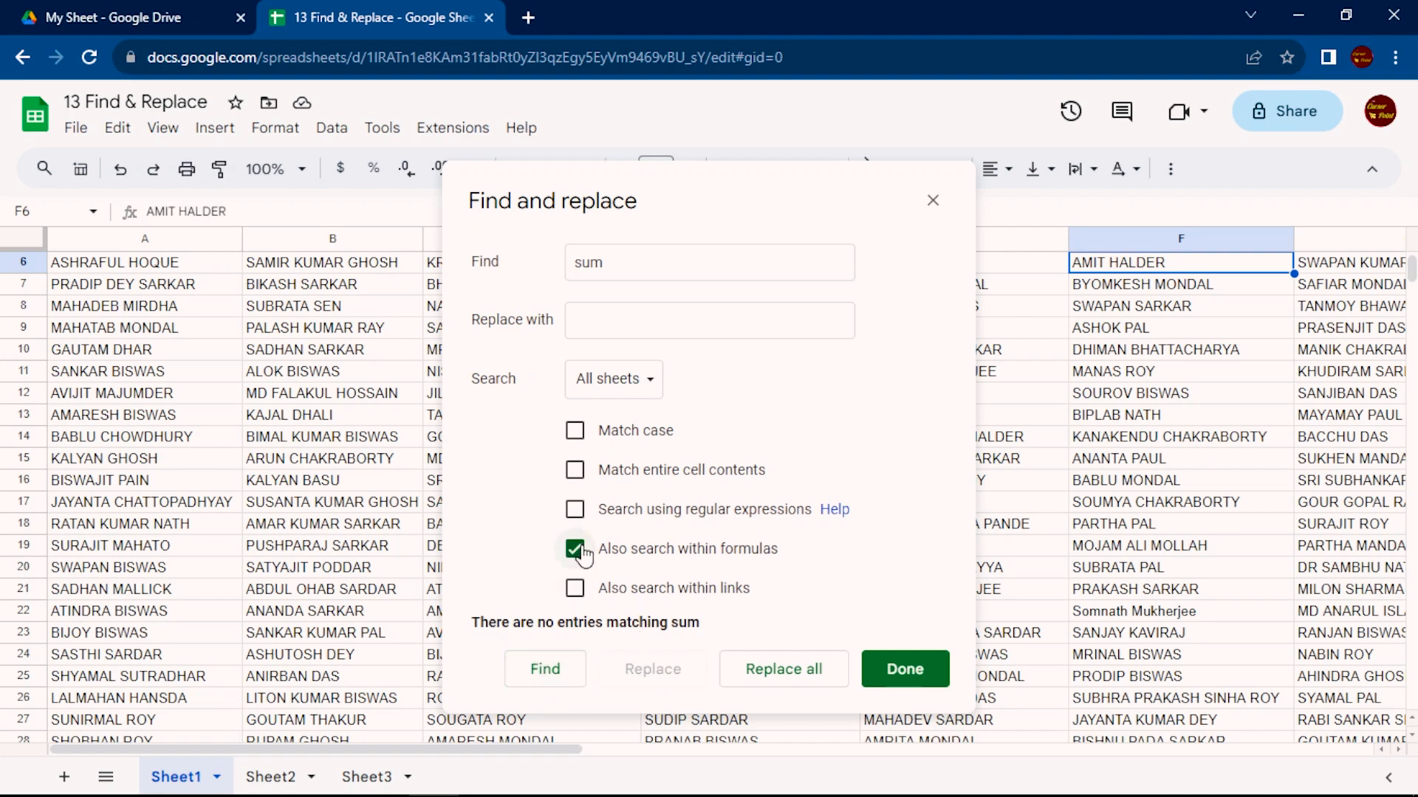
left_click(544, 670)
left_click_drag(659, 196, 1013, 188)
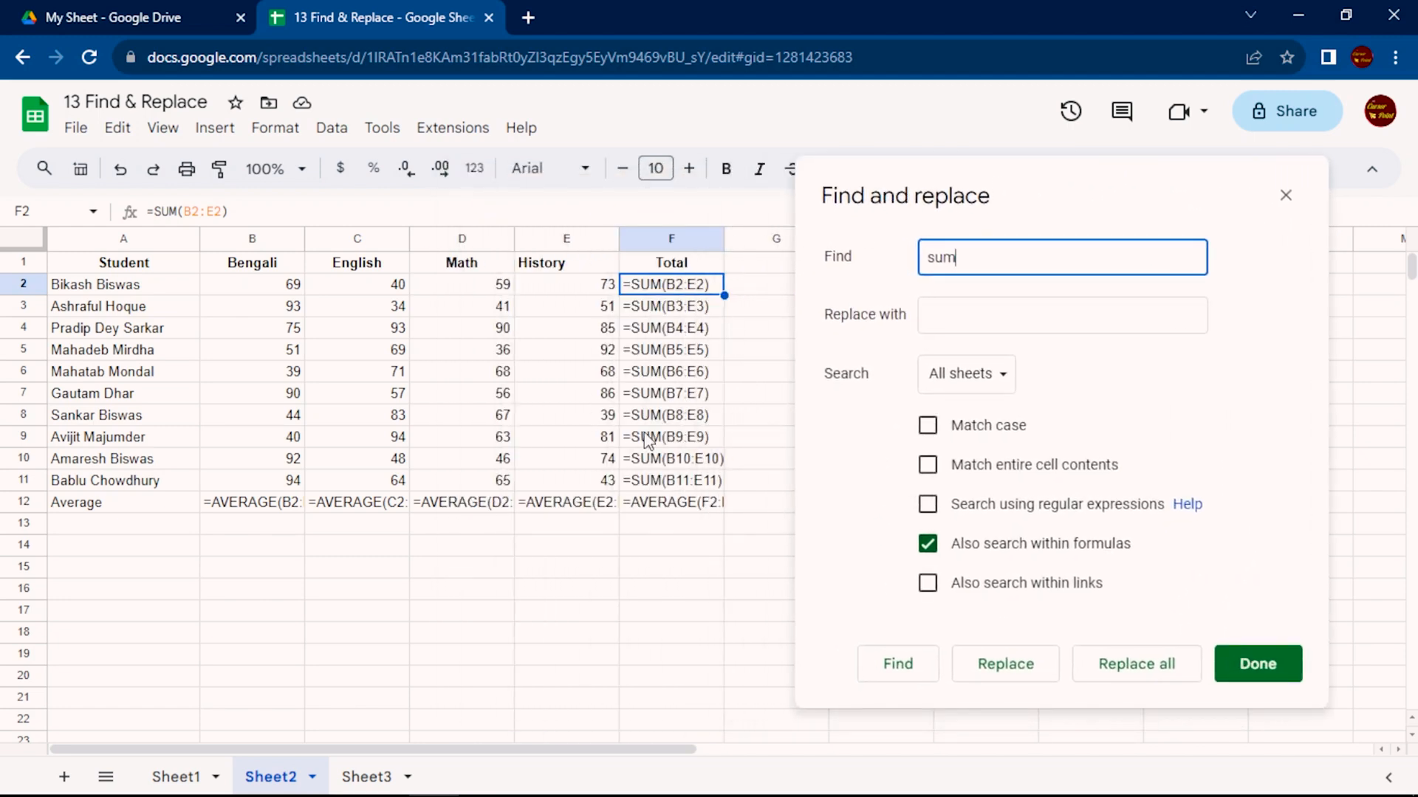
Toggle searching within formulas and leave the option disabled
left_click(927, 546)
left_click(928, 547)
left_click(927, 547)
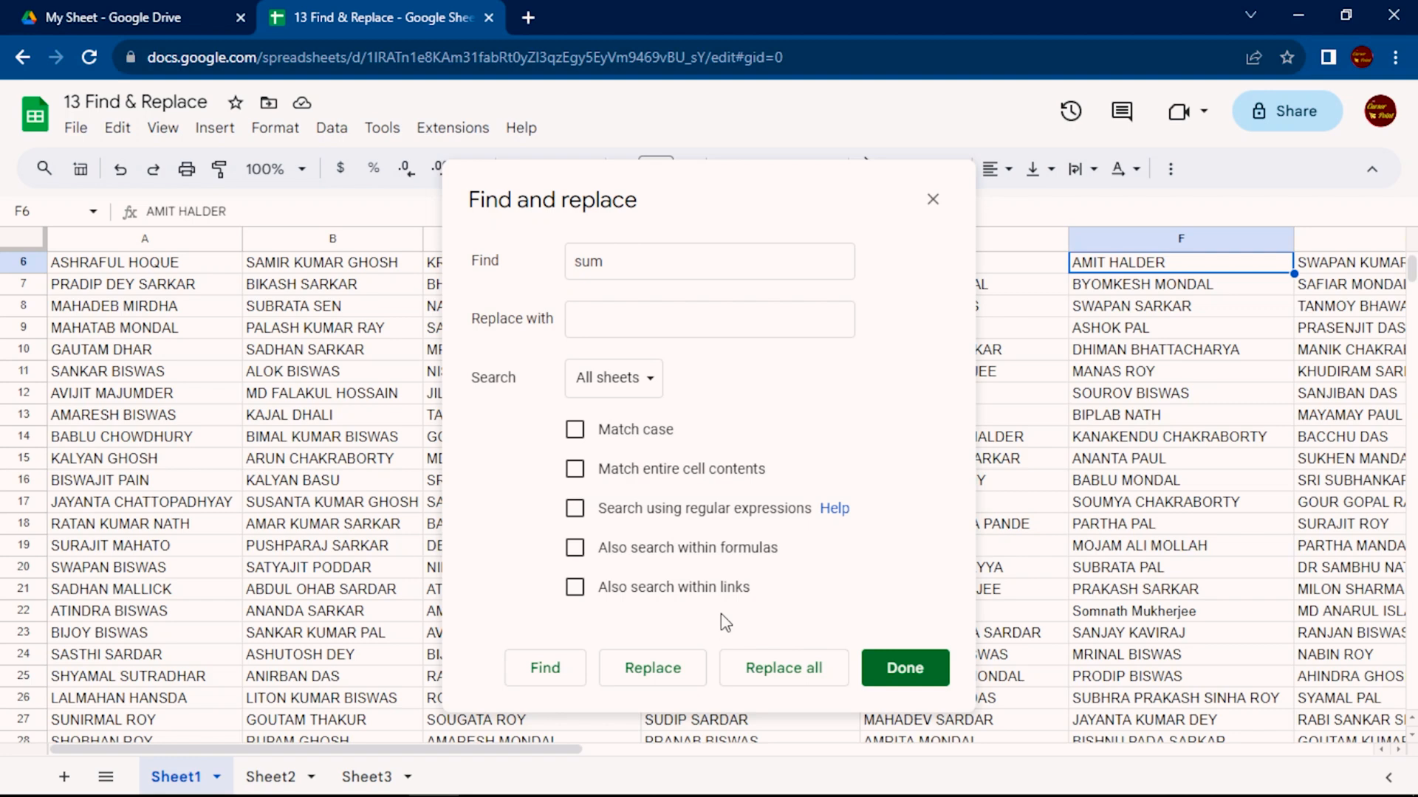
Search all sheets for "rbi" without including links
left_click(665, 248)
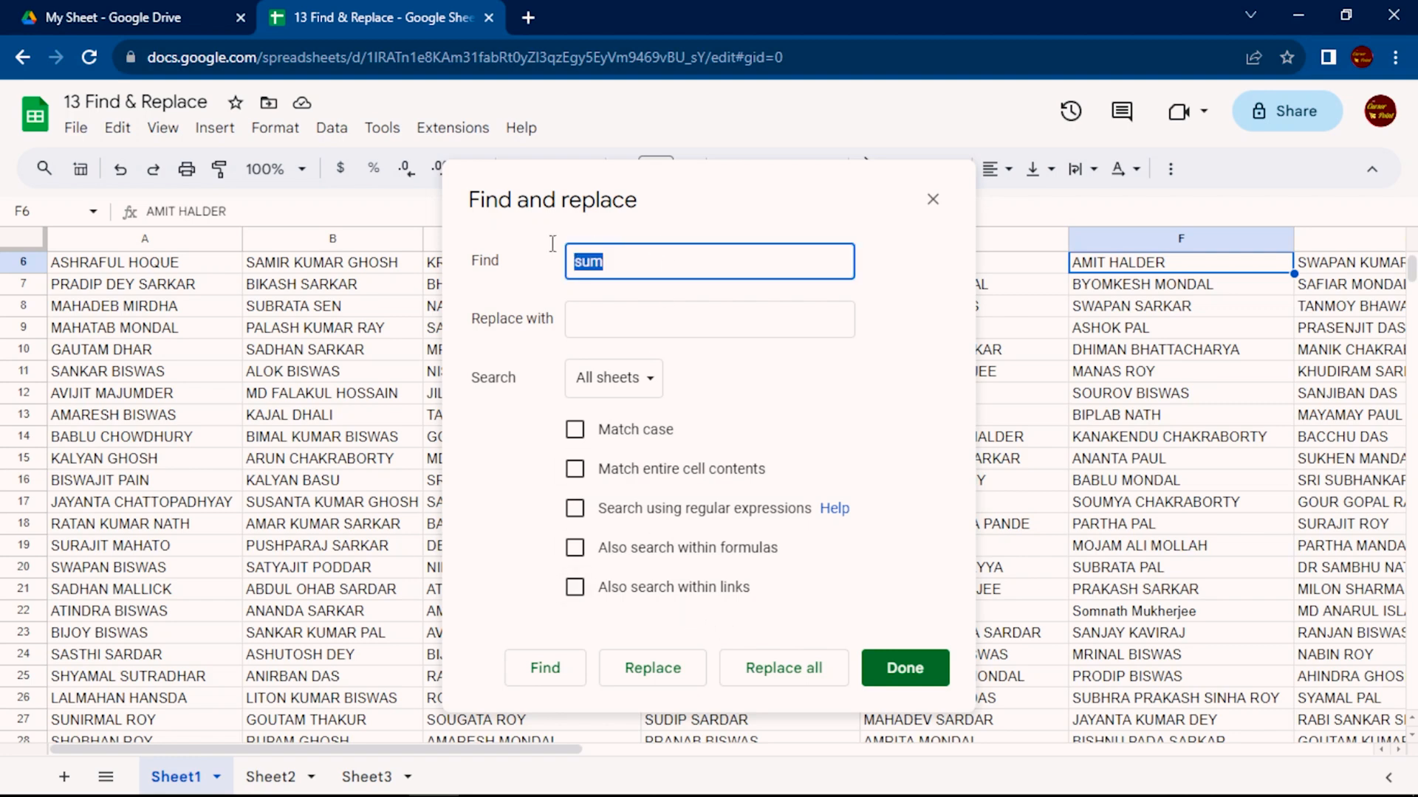
type("rbi")
key("Return")
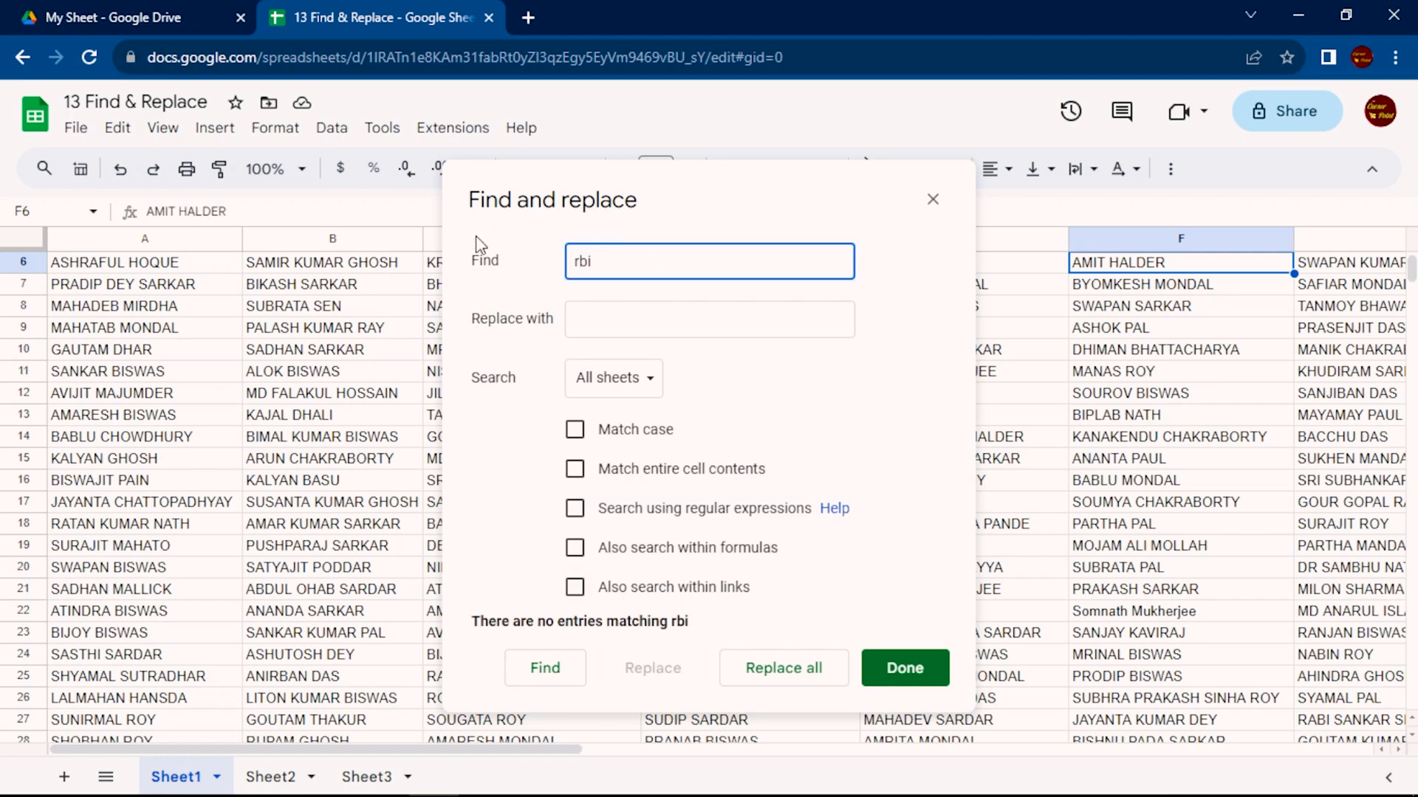
Find "rbi" with links included, uncover the matching cell on Sheet3 and return to Sheet1
left_click(575, 587)
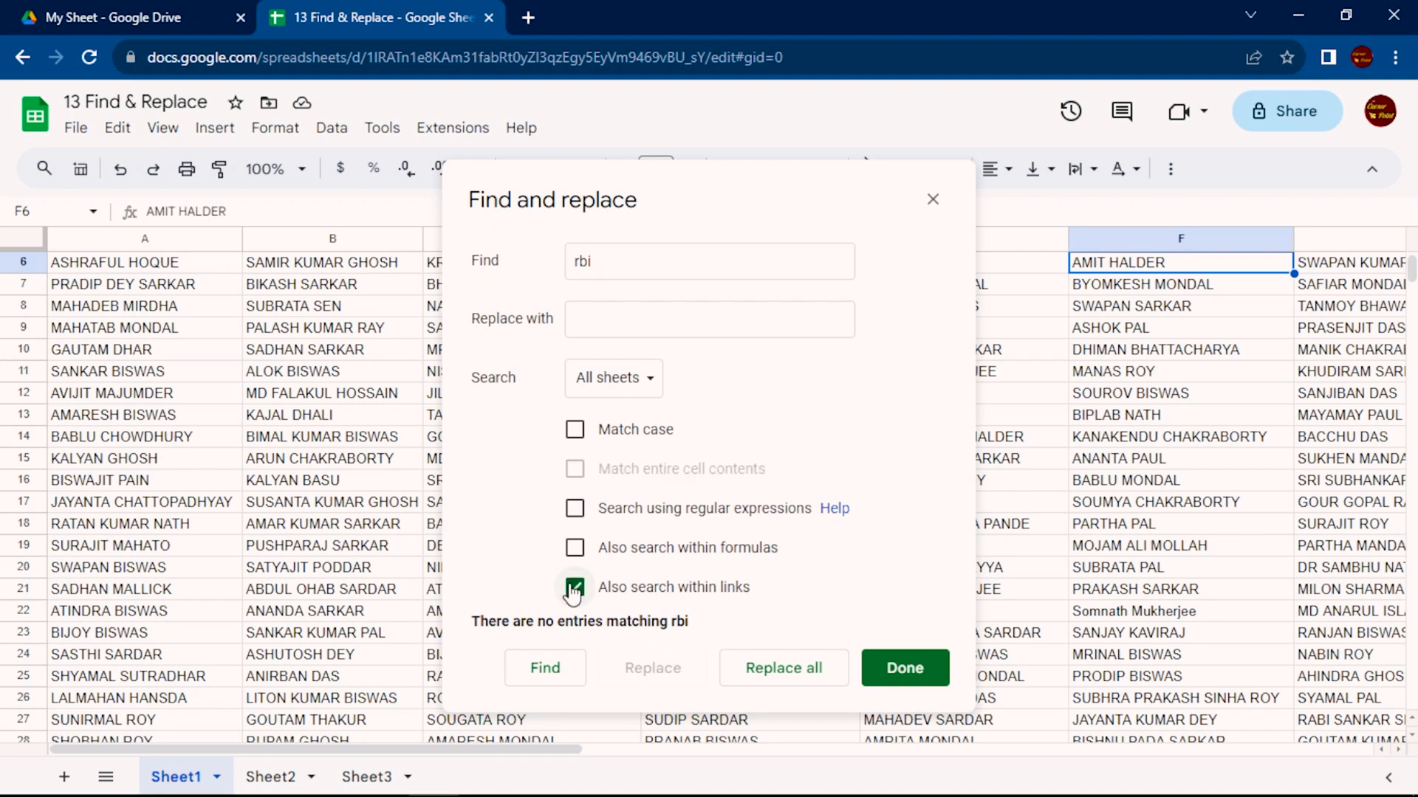
left_click(539, 674)
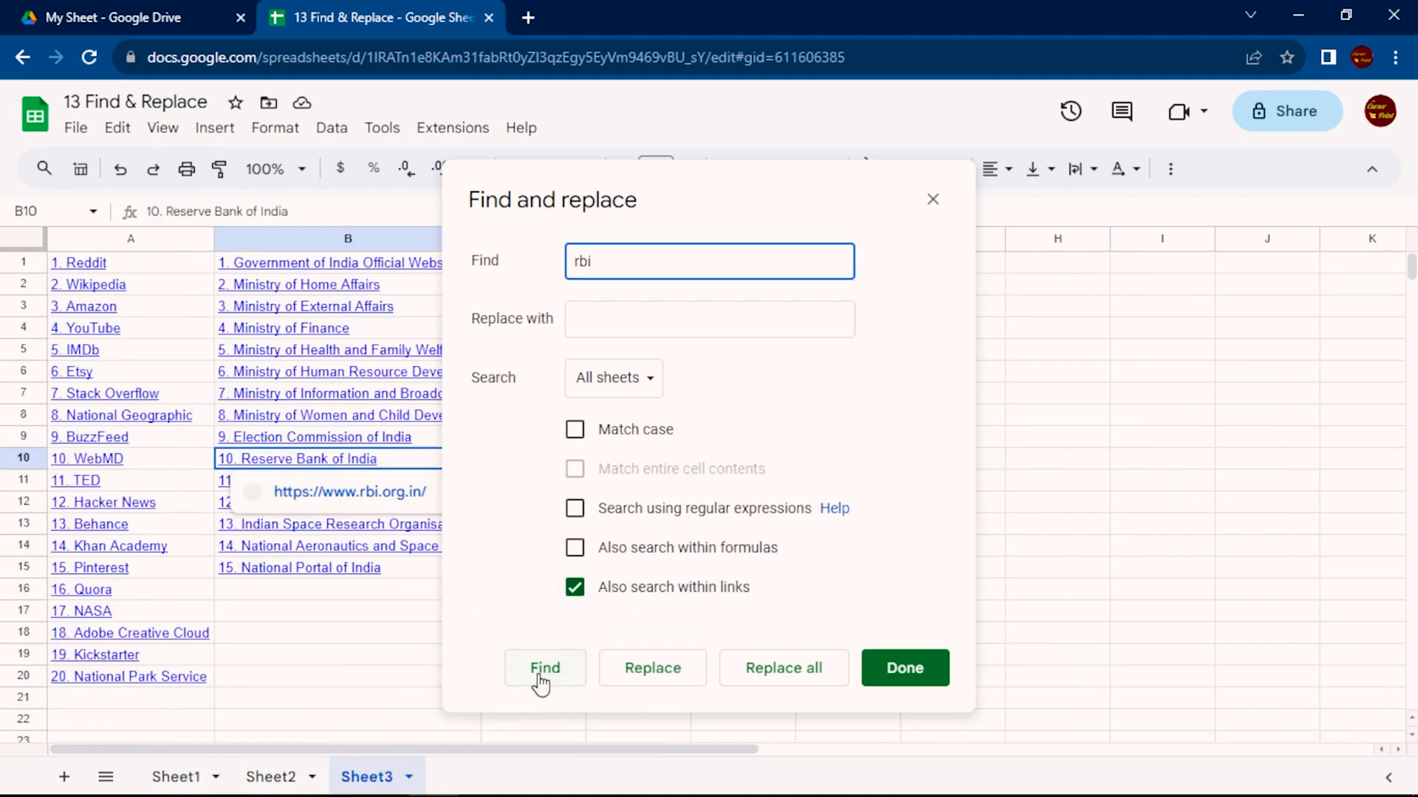
left_click_drag(700, 184, 867, 204)
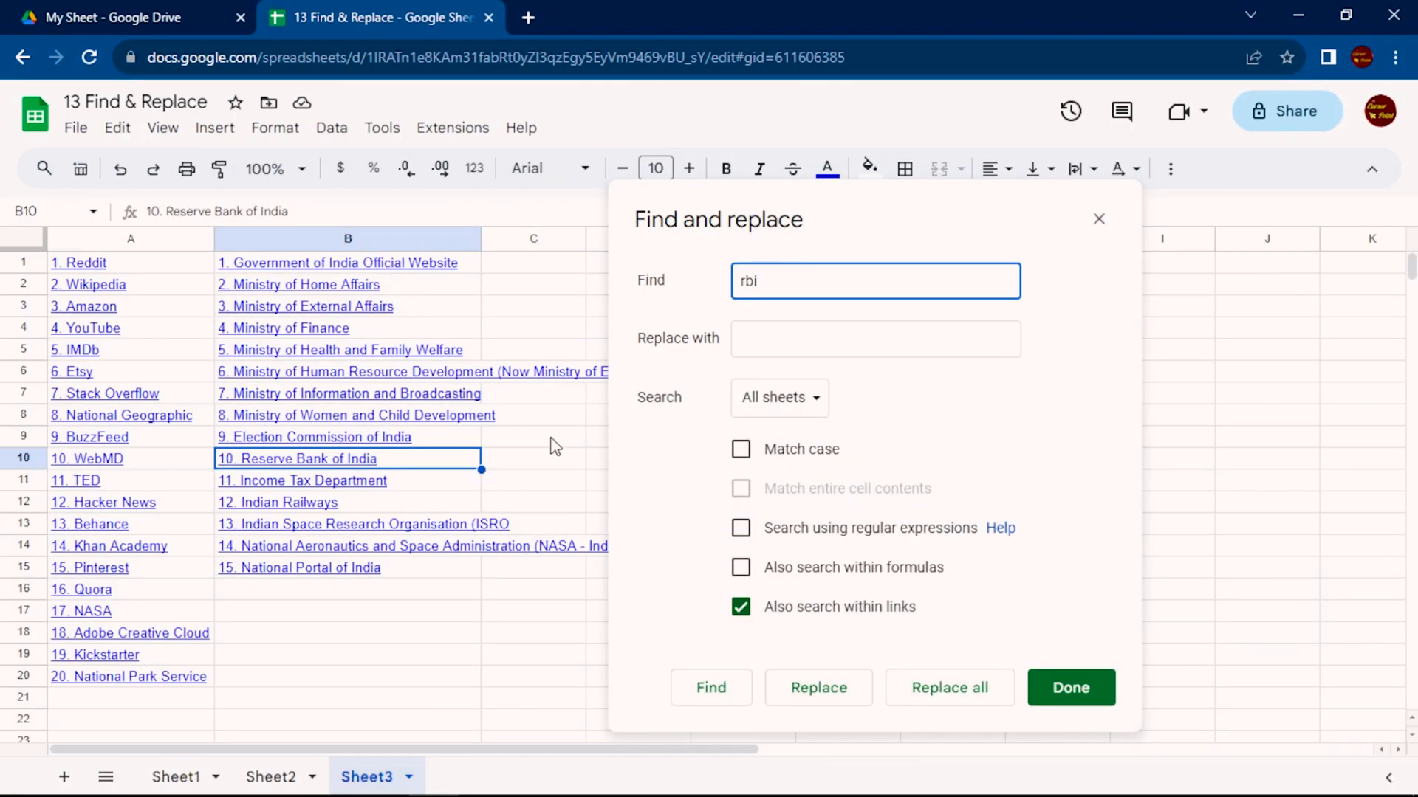
left_click(171, 777)
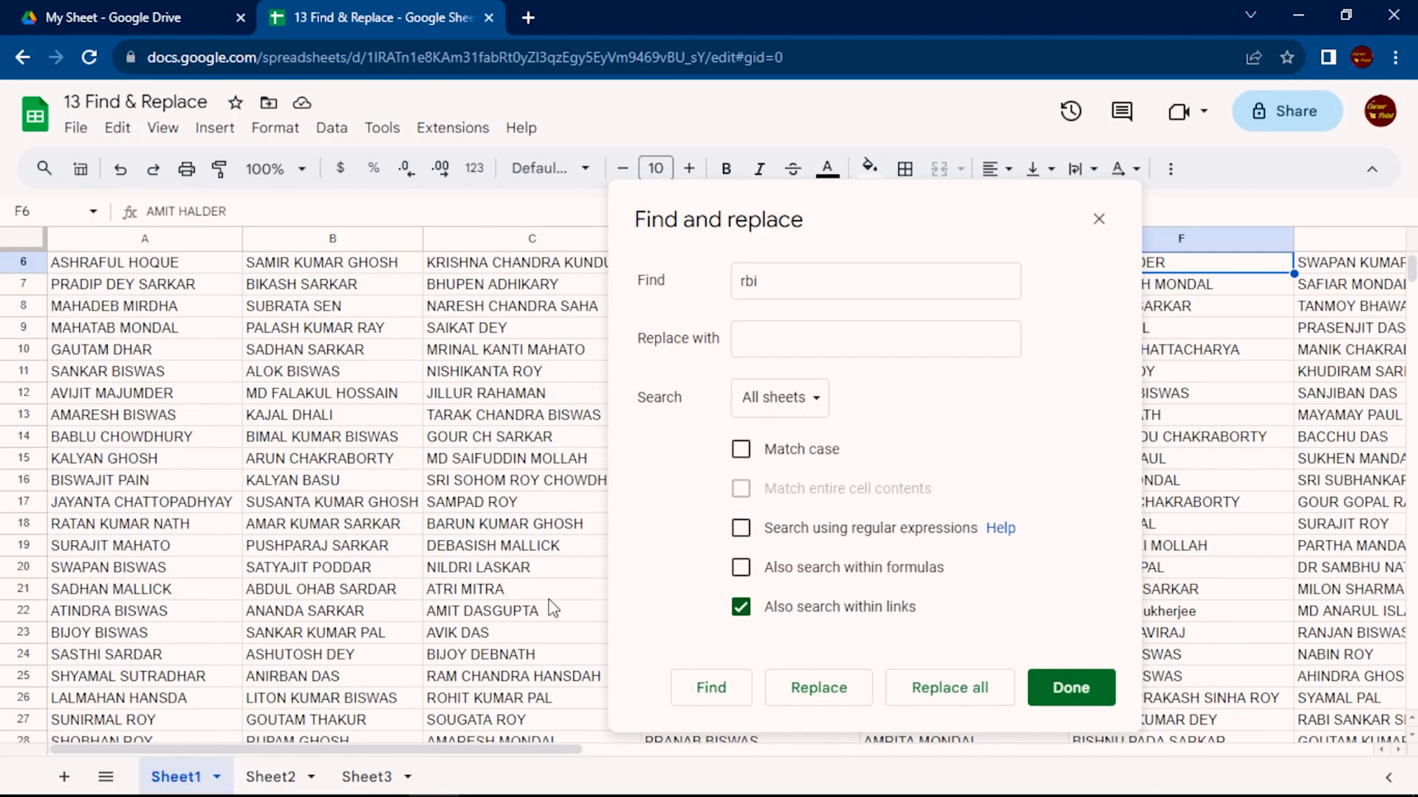
Exclude links from the search, uncover column F and enter the surname from A7 in lowercase as the text to find
left_click(736, 613)
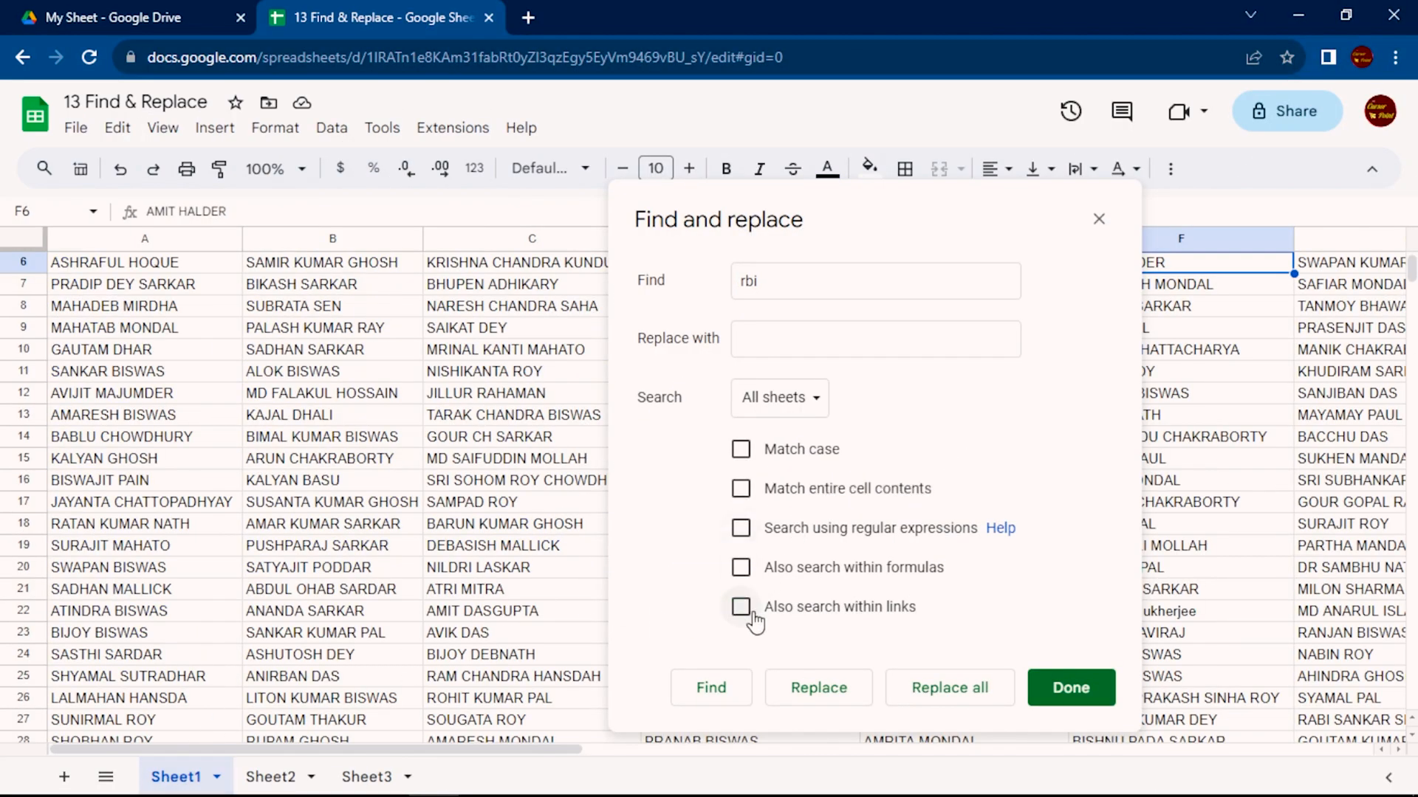
left_click_drag(912, 225, 819, 203)
left_click(750, 271)
type("sr")
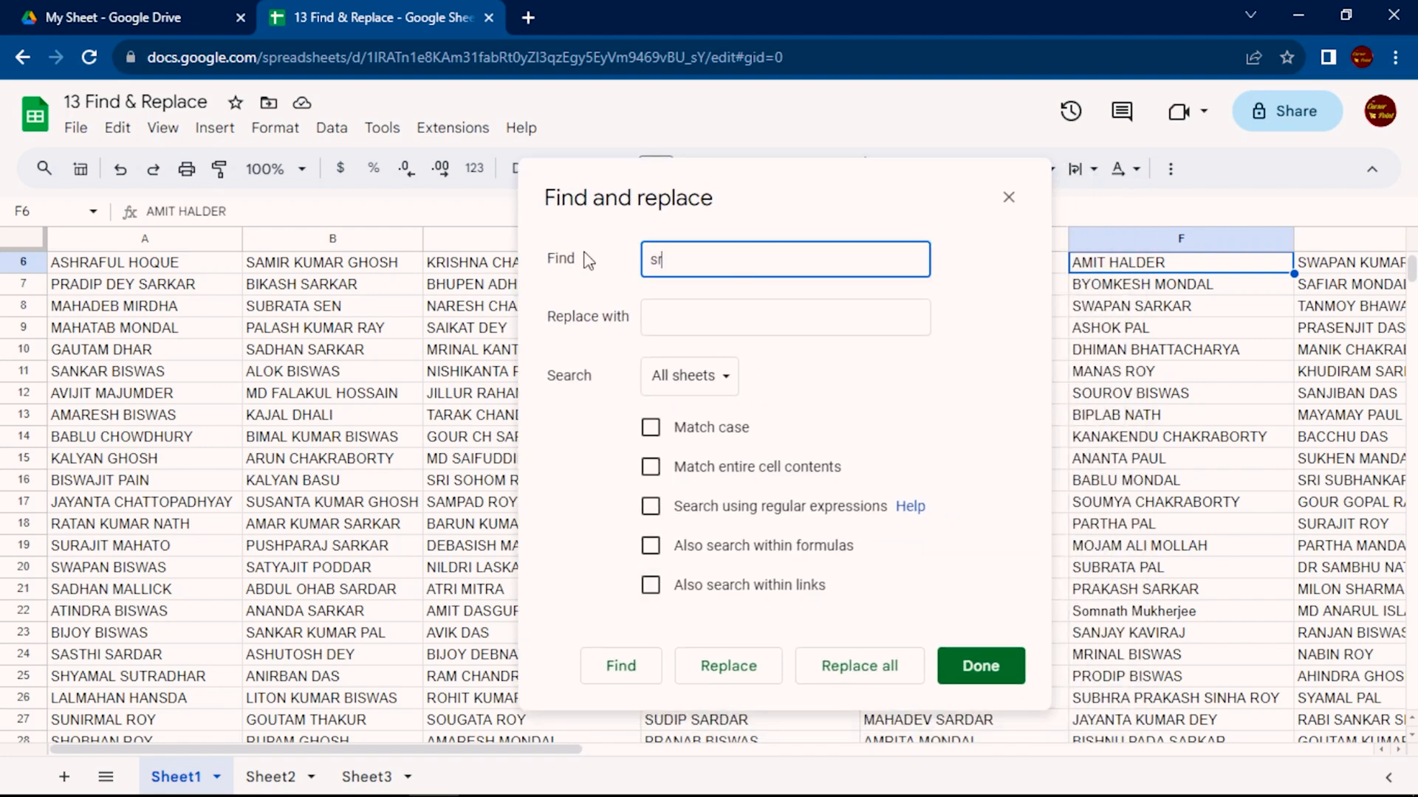
type("kar")
key("BackSpace")
key("BackSpace")
key("BackSpace")
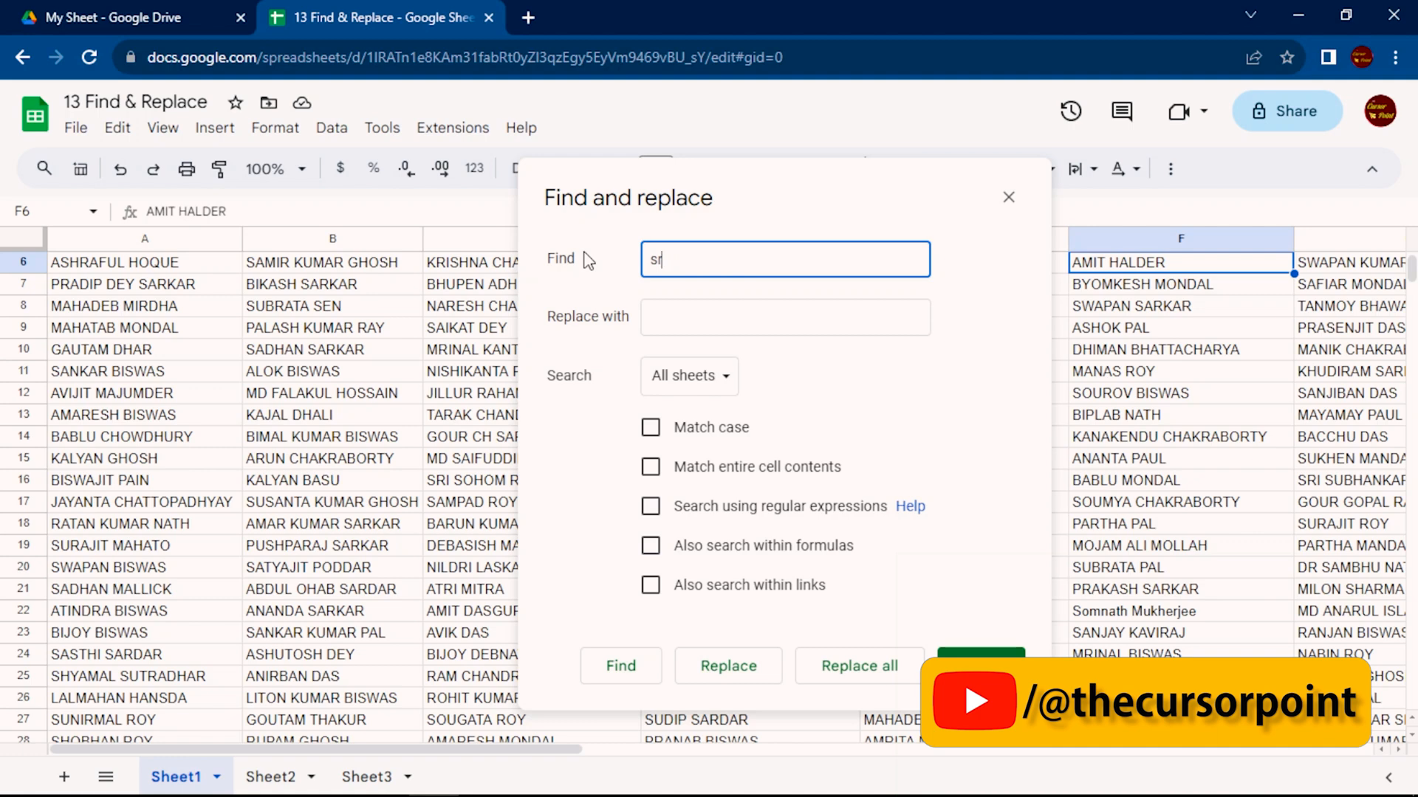
type("arkar")
Enter the surname from A24, with only its first letter capitalised, as the replacement text
key("Tab")
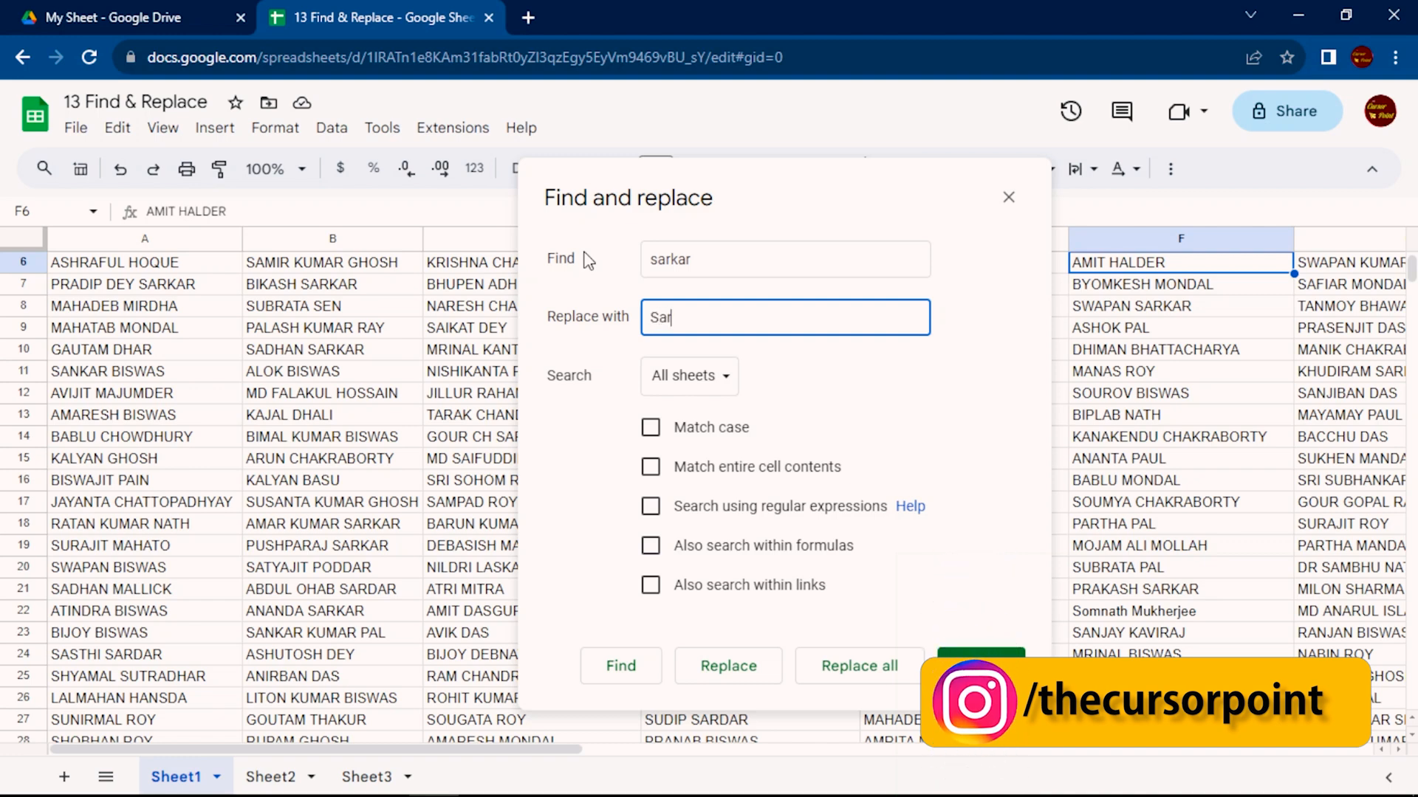
type("ar")
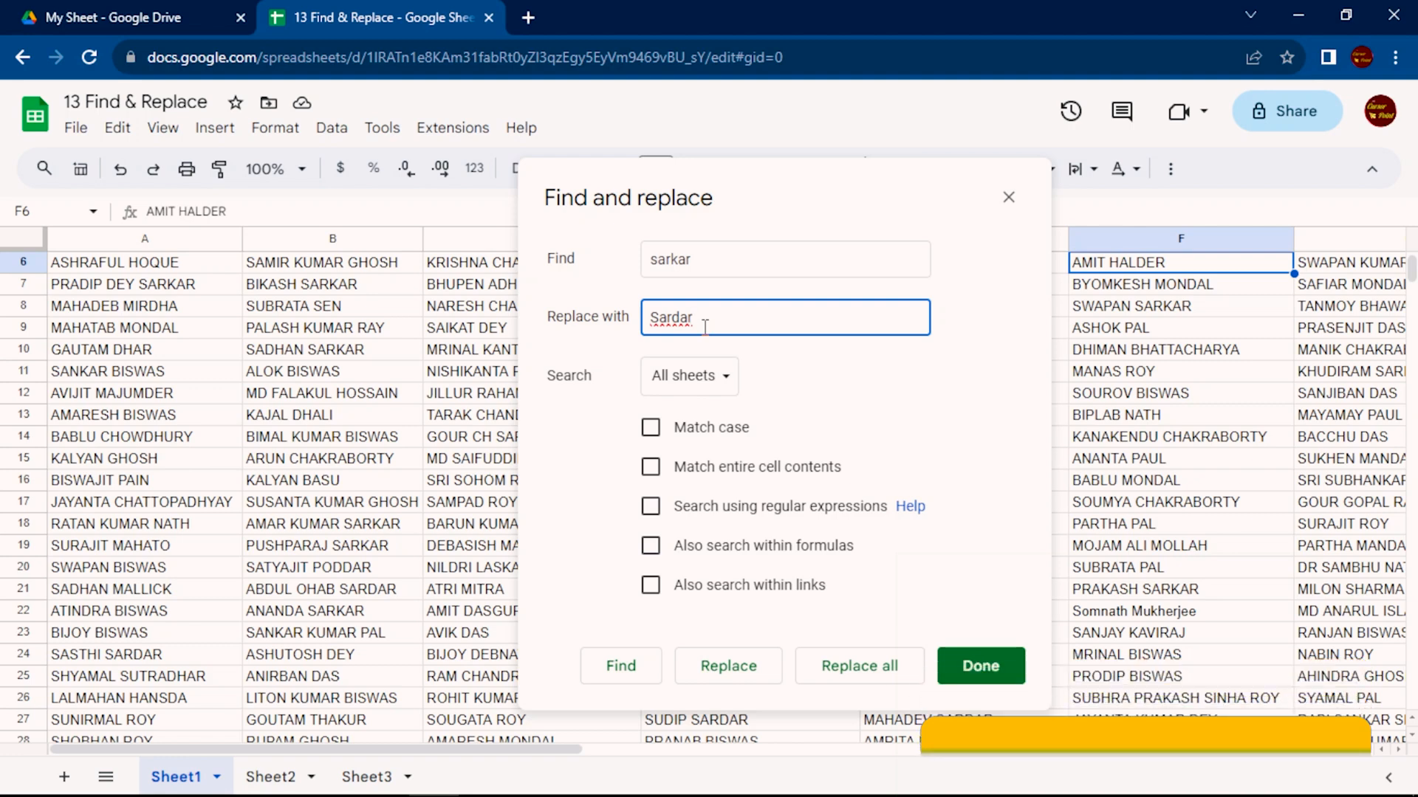
left_click_drag(688, 318, 585, 335)
left_click(750, 318)
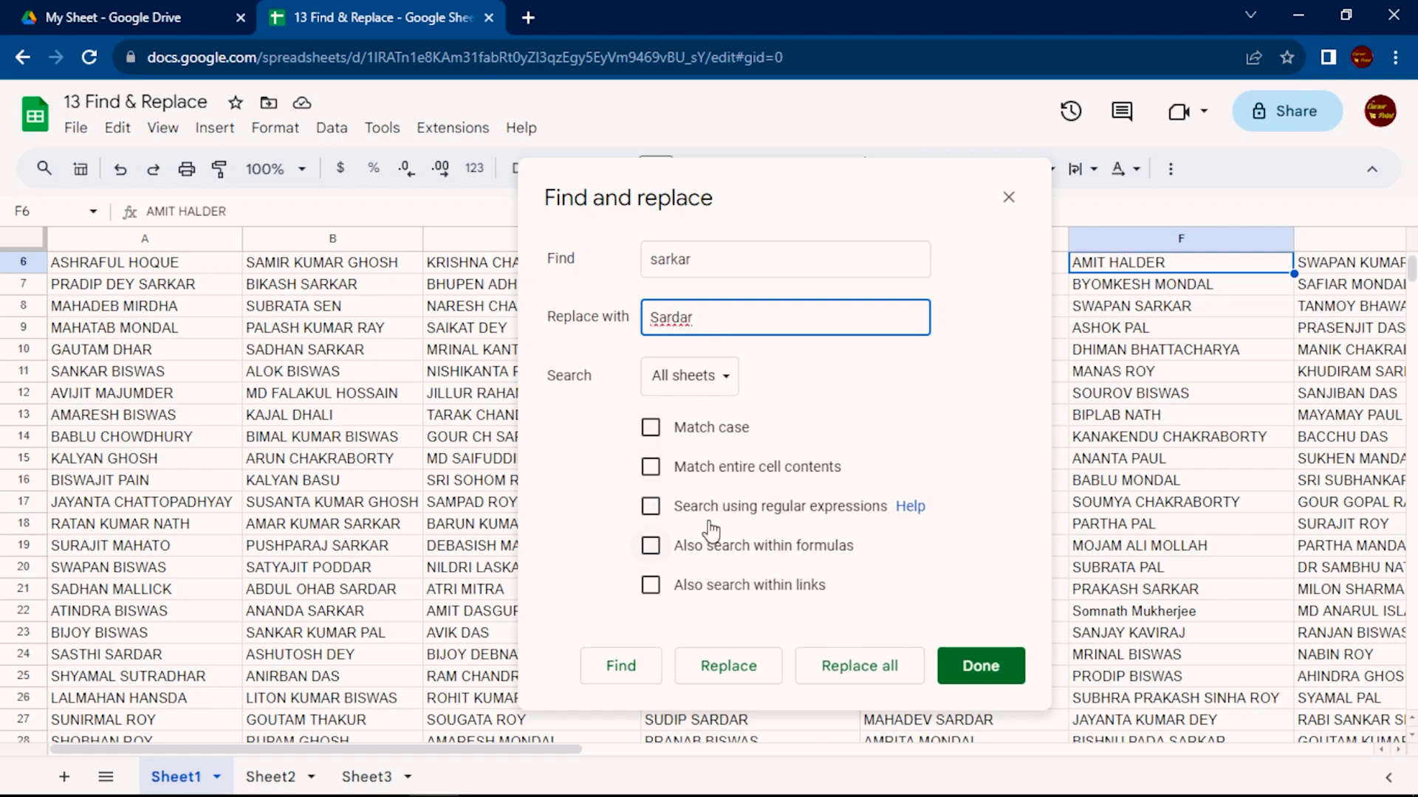
Limit the search to this sheet, leave case matching disabled and find the first matching surname
left_click(668, 380)
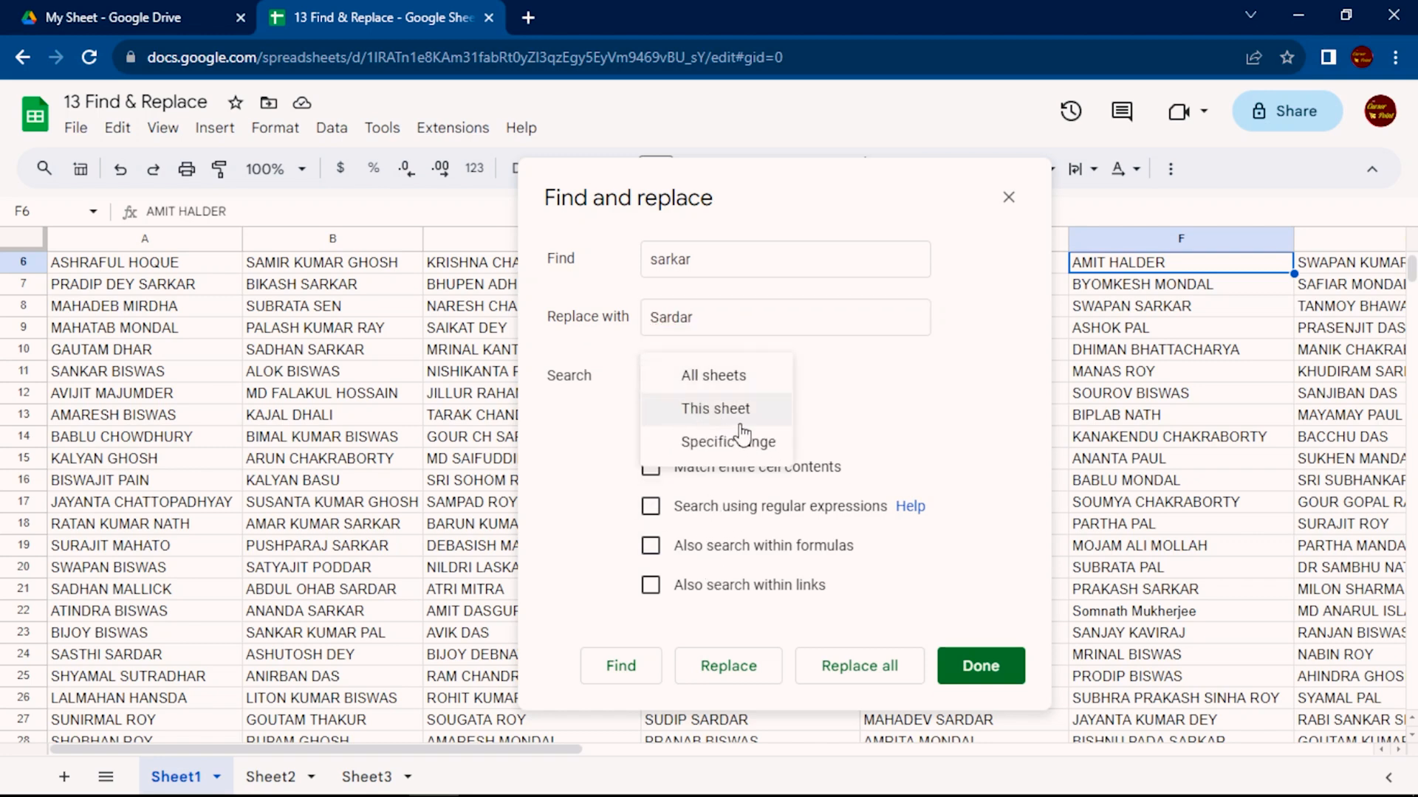
left_click(691, 408)
left_click(651, 429)
left_click(651, 429)
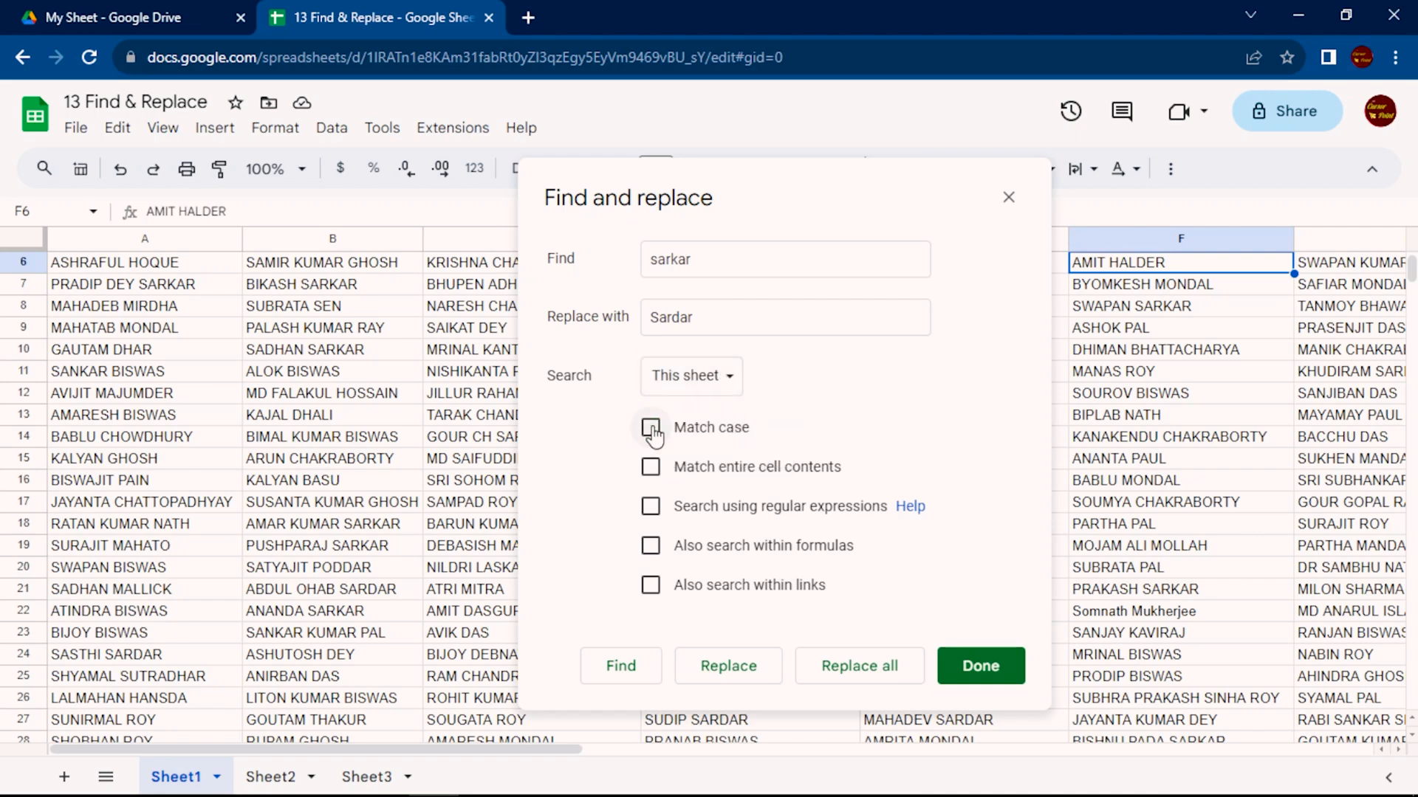
left_click(628, 668)
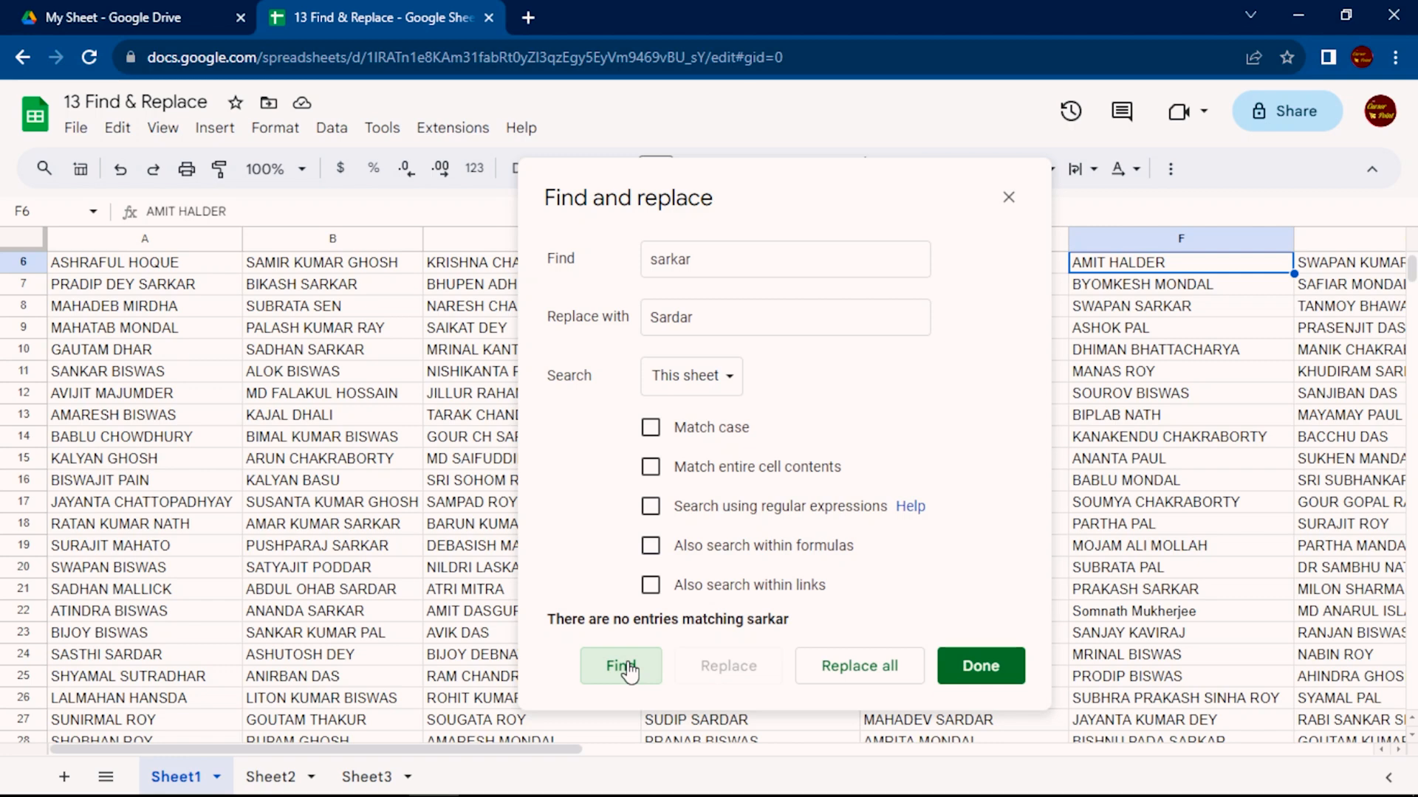
left_click(629, 668)
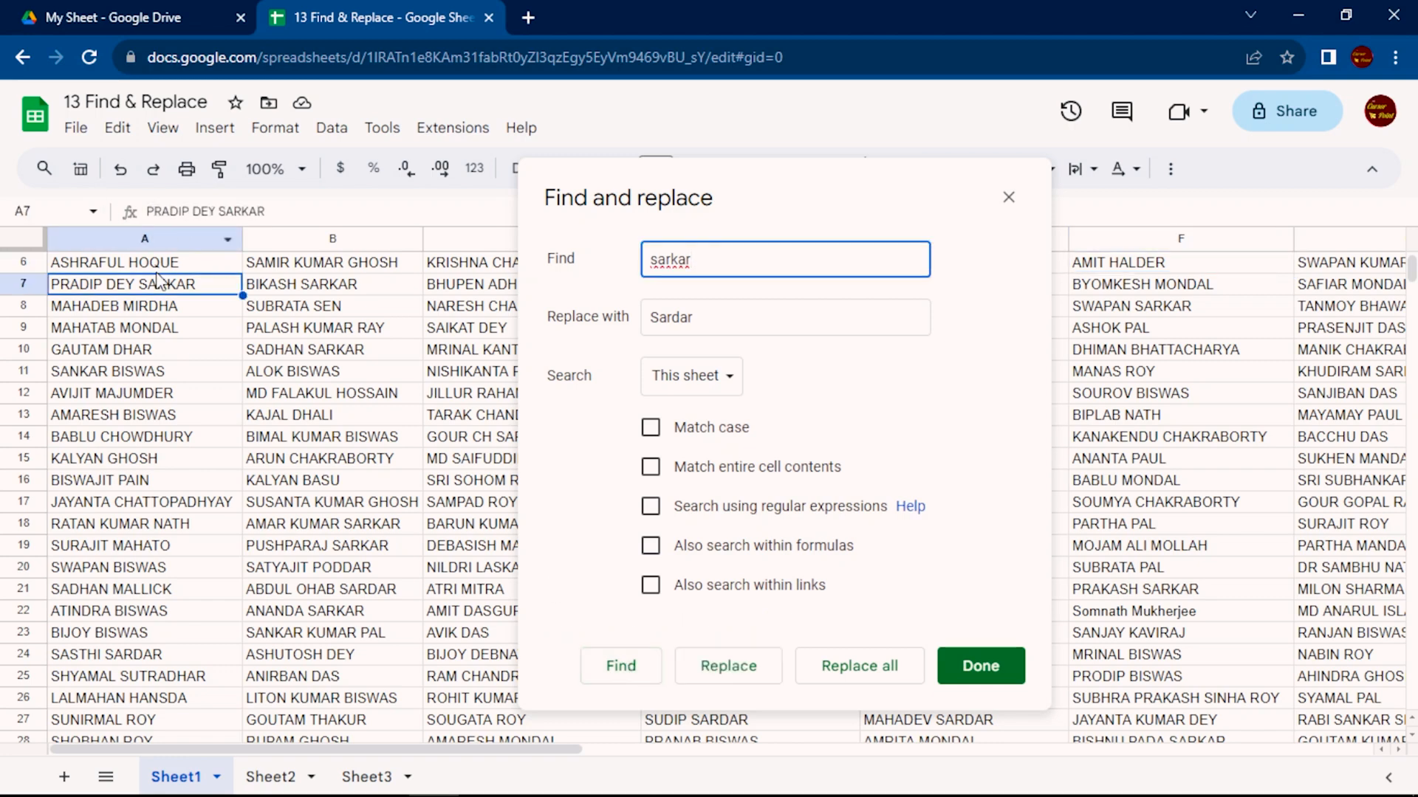
Replace the matching surname individually in A7 and B7 and at once in all remaining matches on Sheet1
left_click(735, 666)
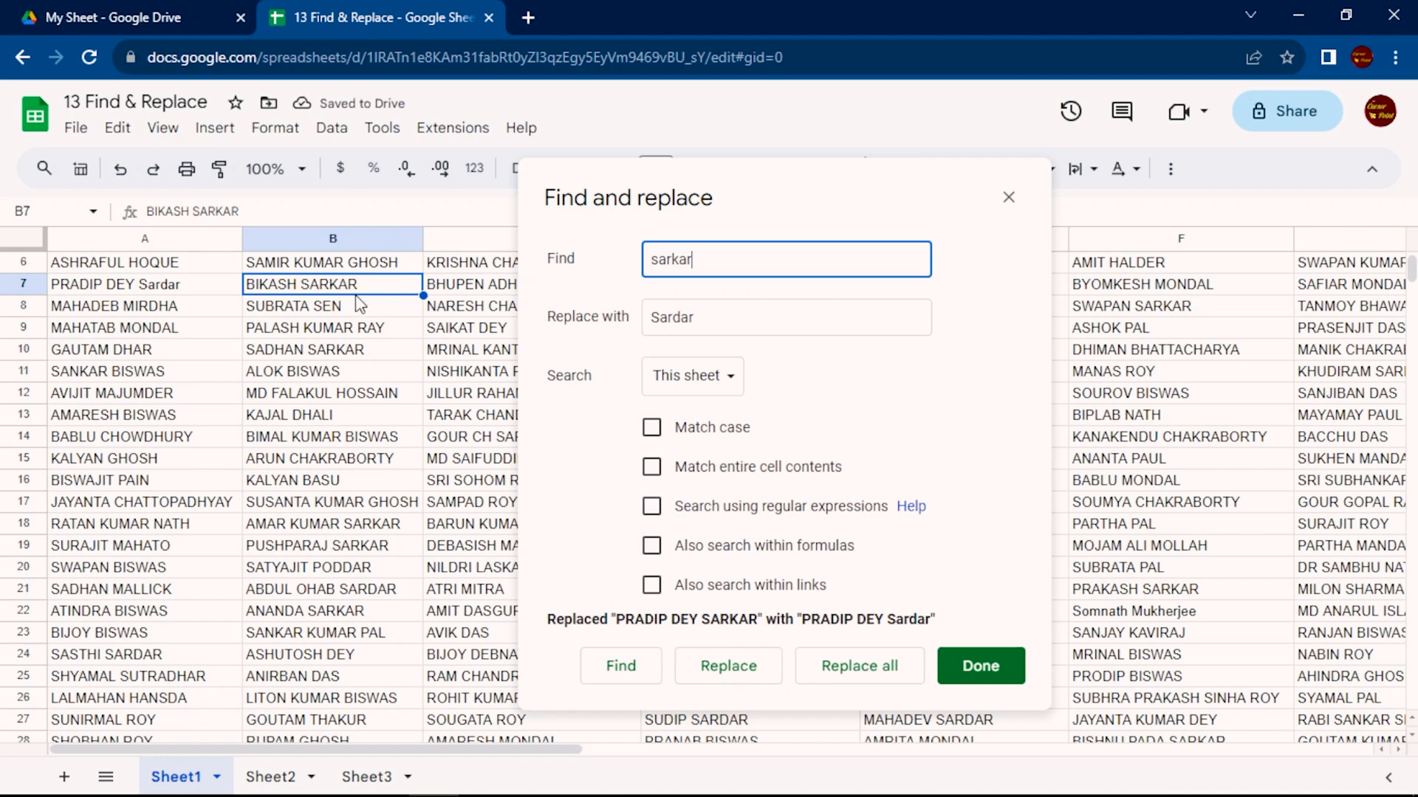
left_click(726, 667)
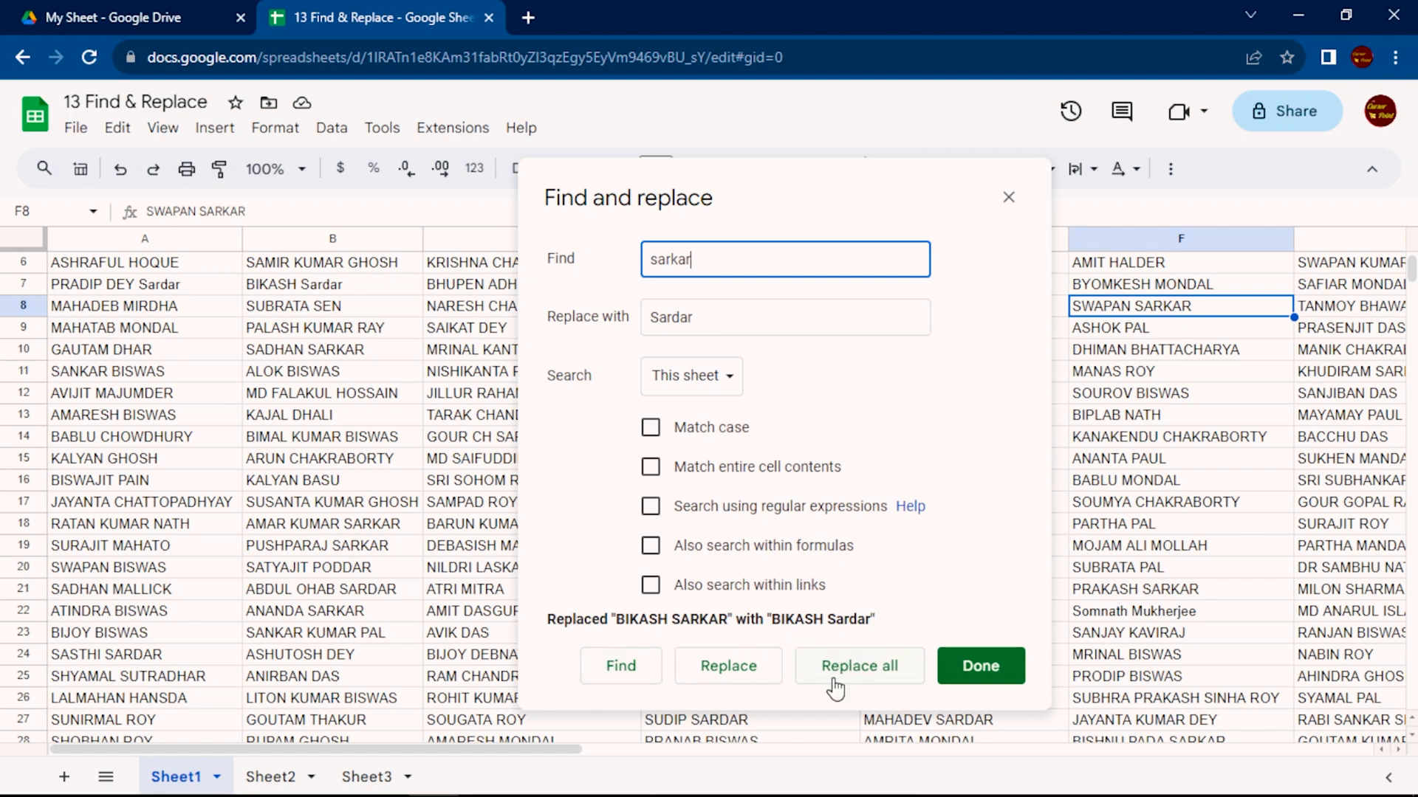
left_click(884, 683)
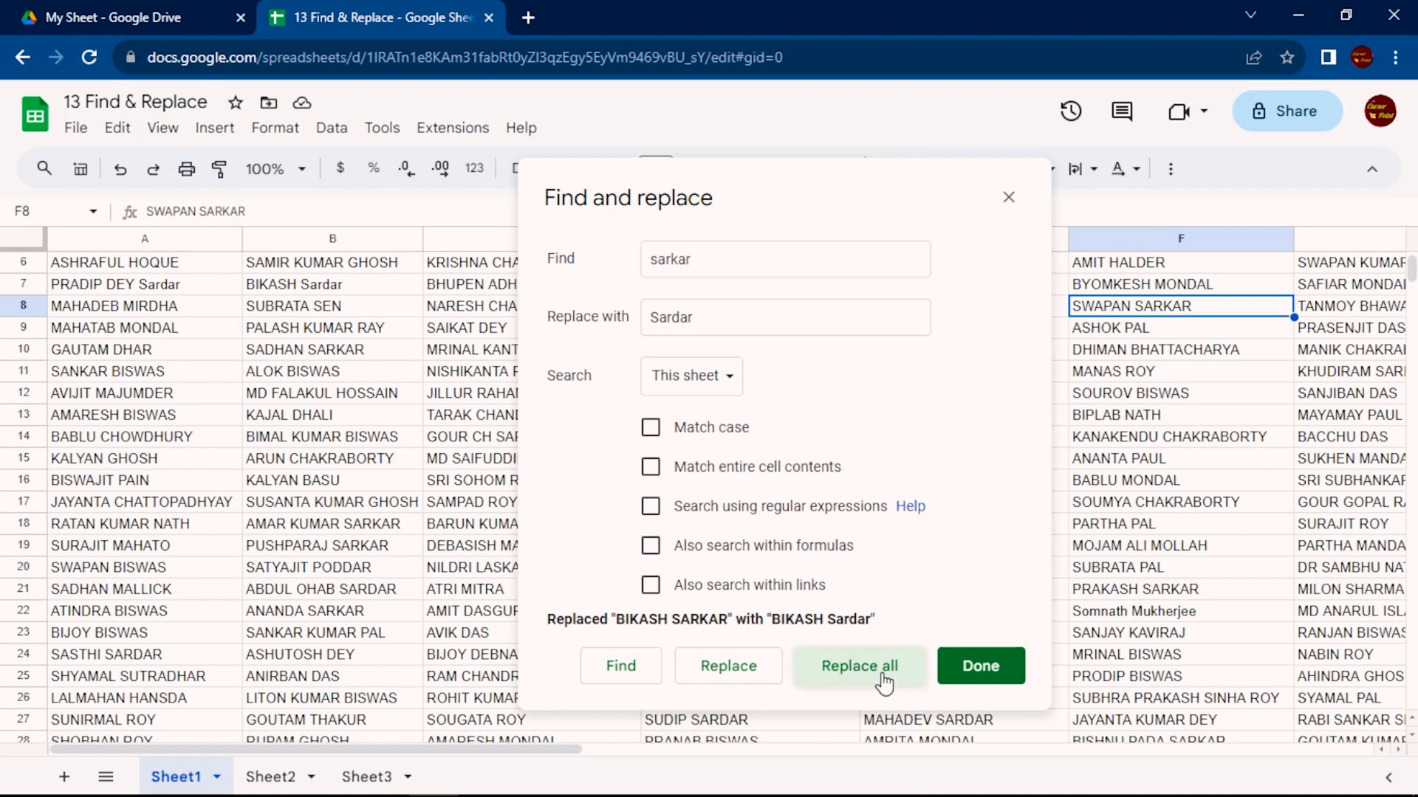